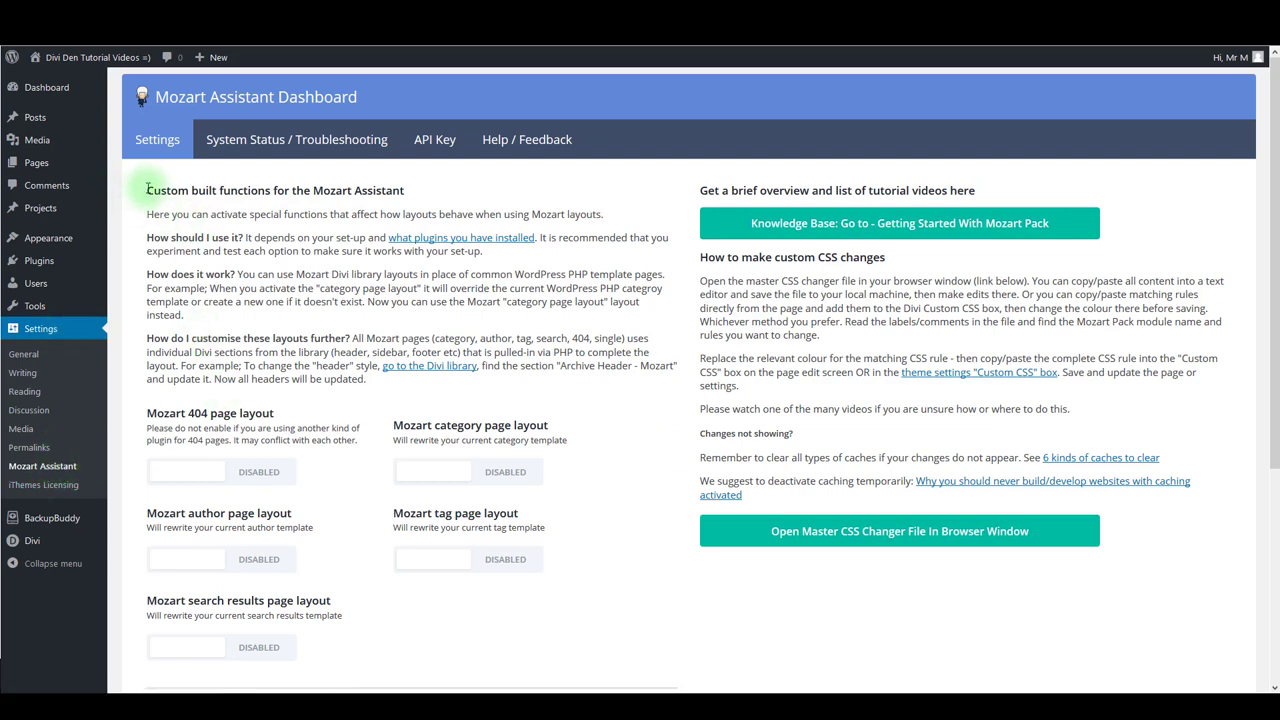
Read the Mozart introduction and the 404 page layout heading on the settings page.
left_click_drag(147, 190, 373, 377)
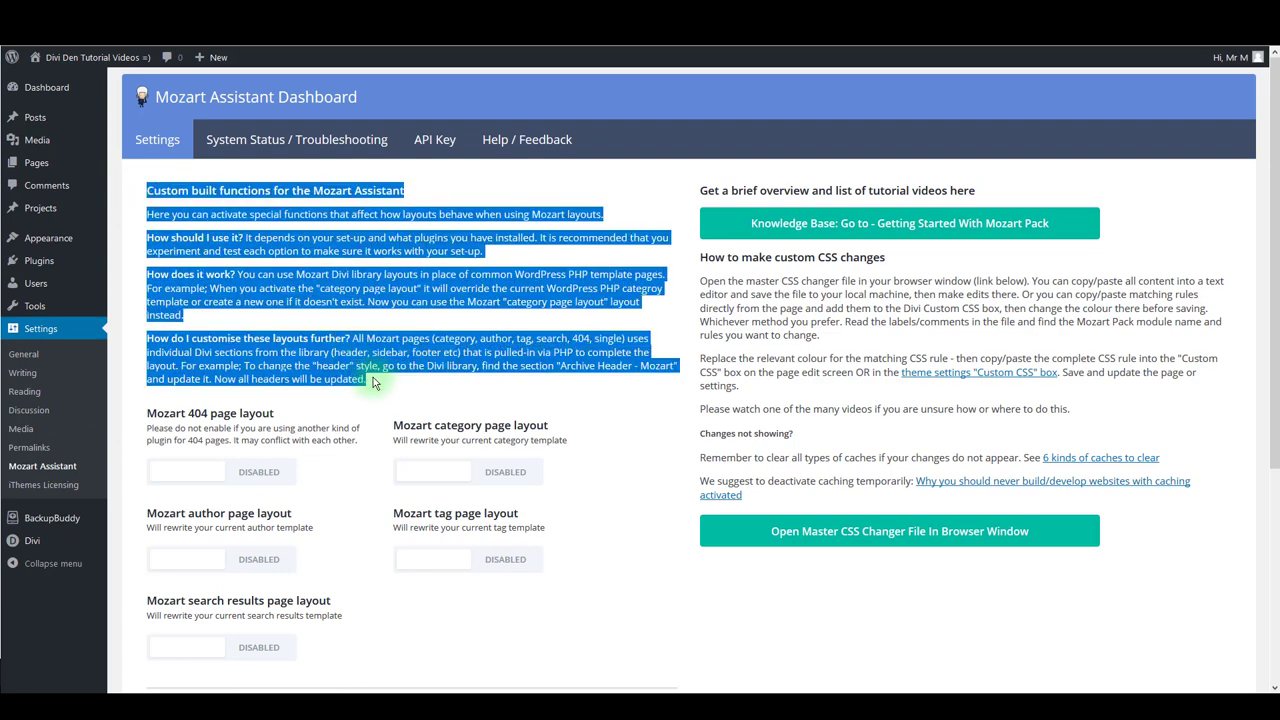
left_click(378, 388)
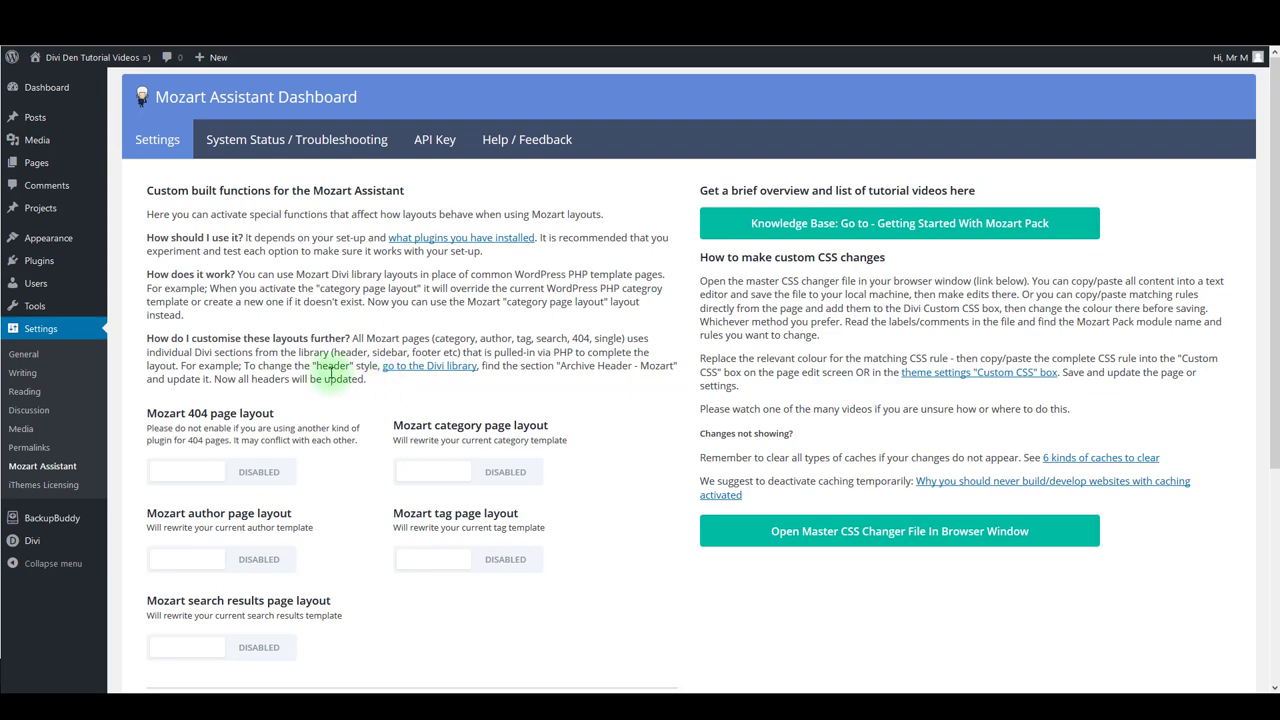
scroll(332, 376, "down", 1)
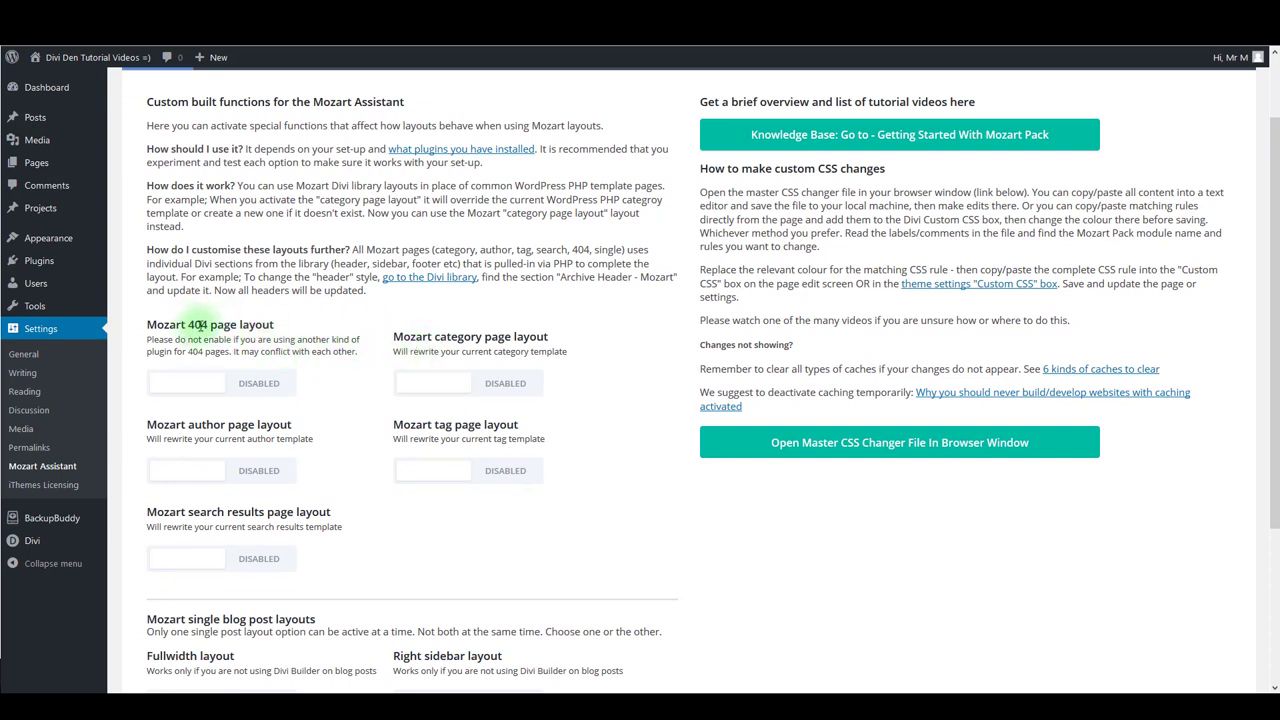
left_click_drag(208, 325, 301, 337)
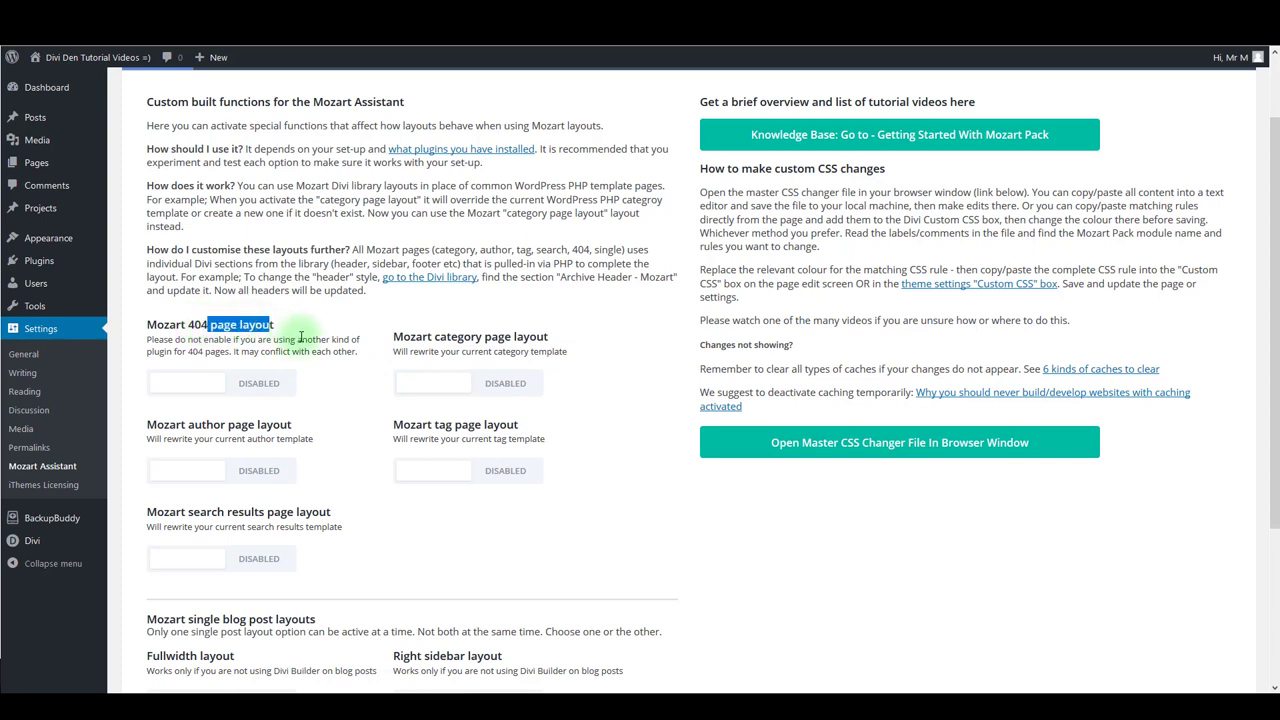
left_click(300, 350)
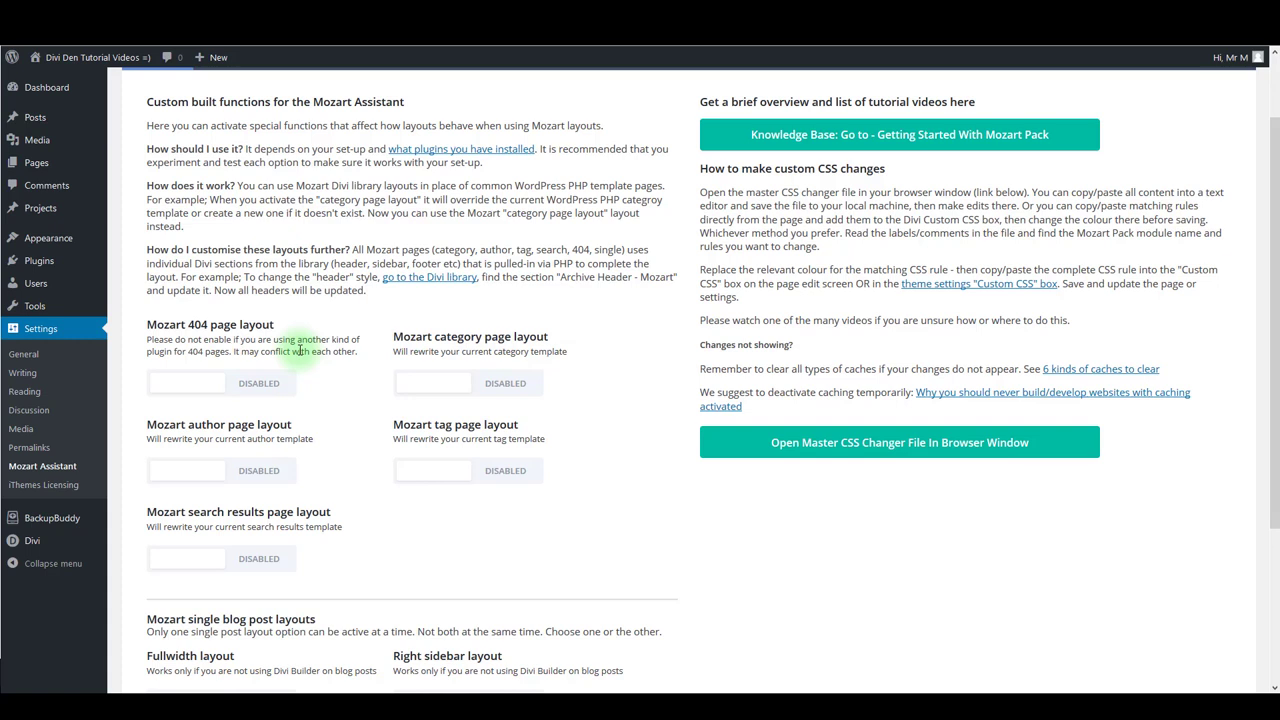
Load the nonexistent address 'randompage' on the public site to see the default 404 page.
mouse_move(90, 58)
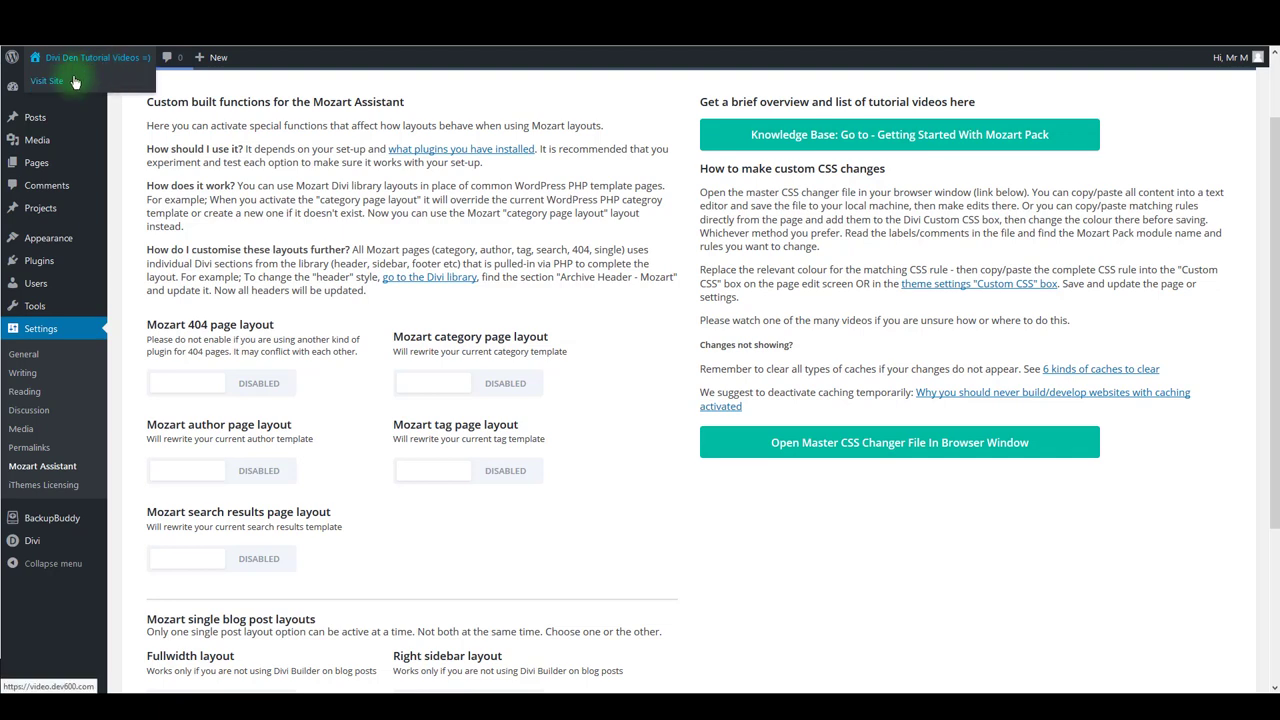
left_click(74, 82)
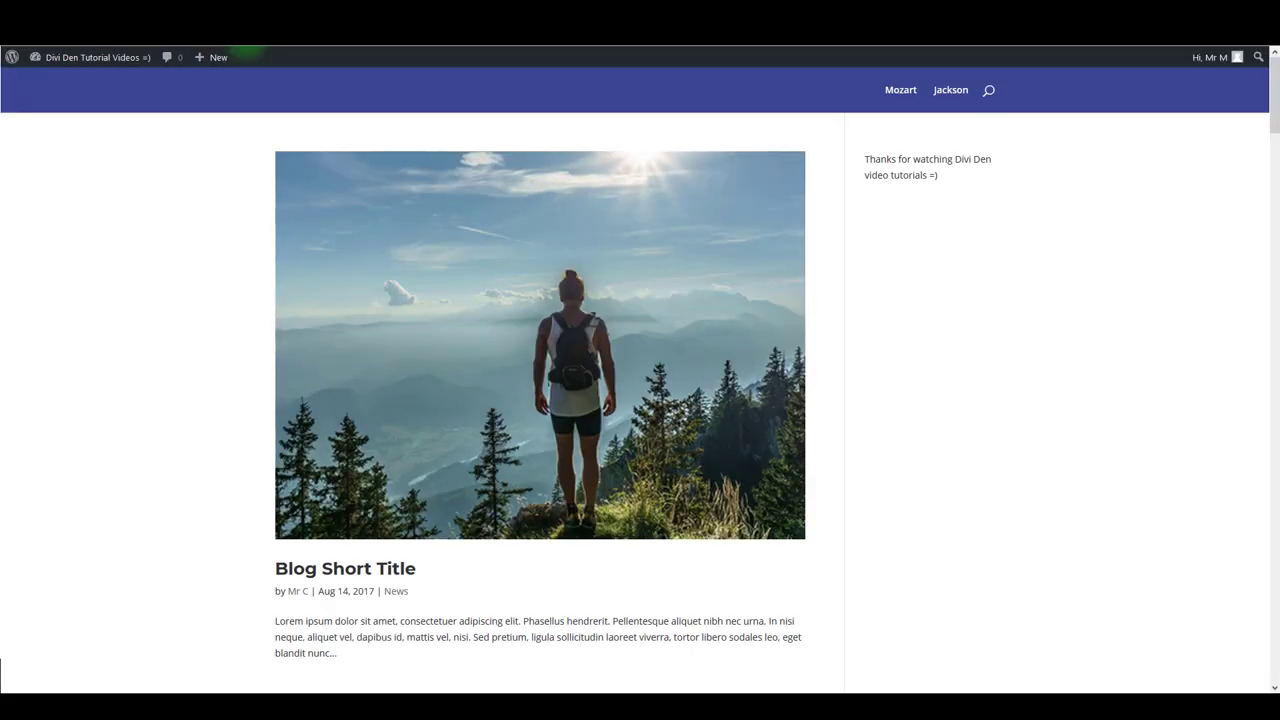
key("ctrl+l")
type("randompage")
key("Return")
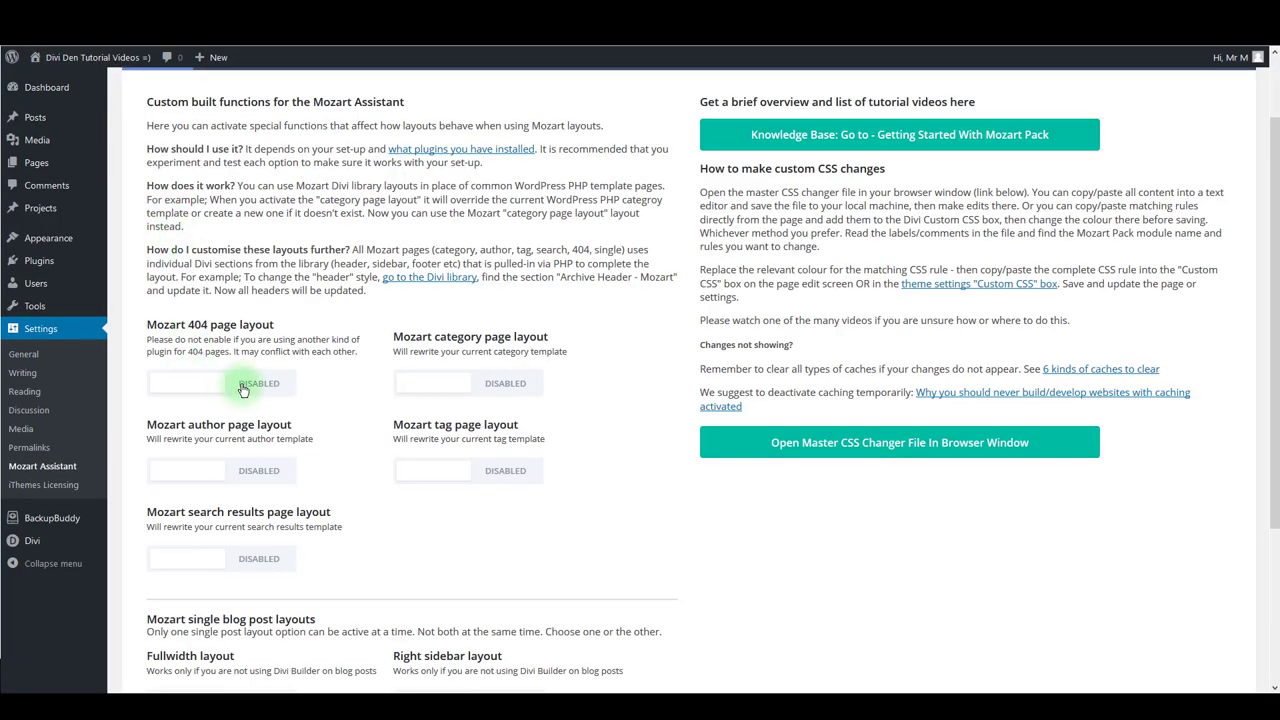
Enable the Mozart 404 layout and scroll through the space-themed 404 Page Not Found design.
left_click(242, 385)
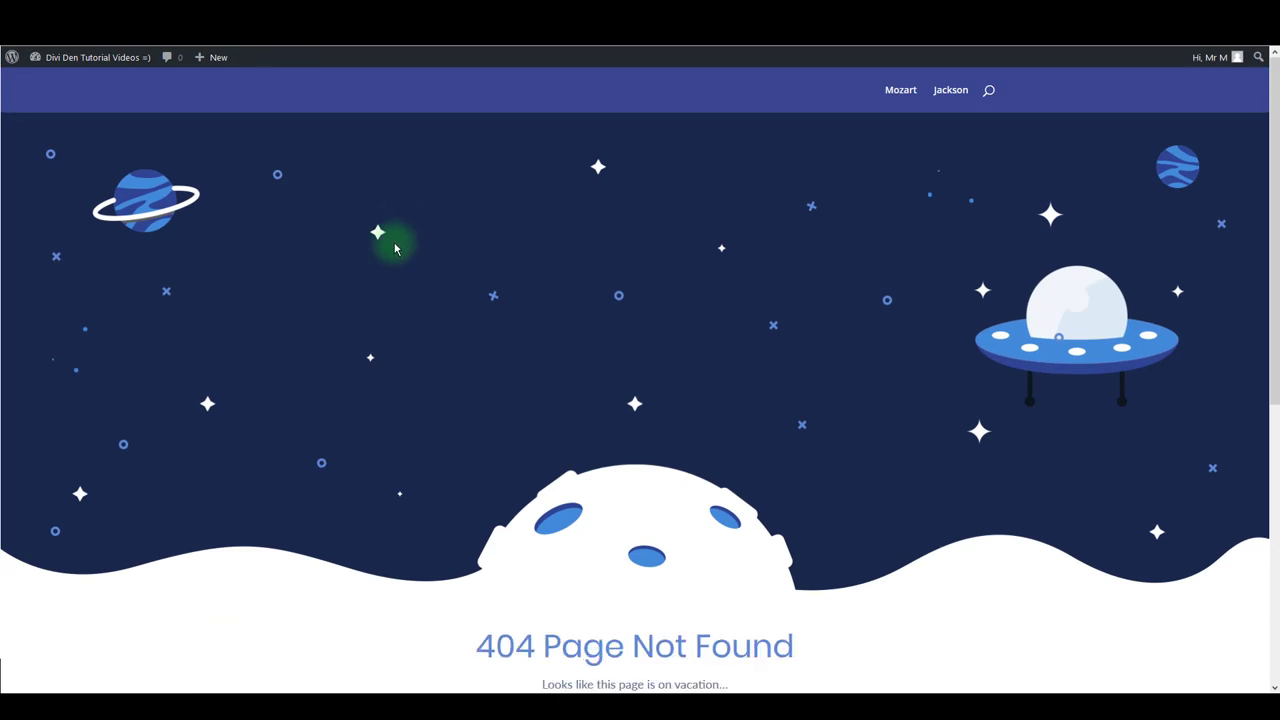
scroll(544, 324, "down", 1)
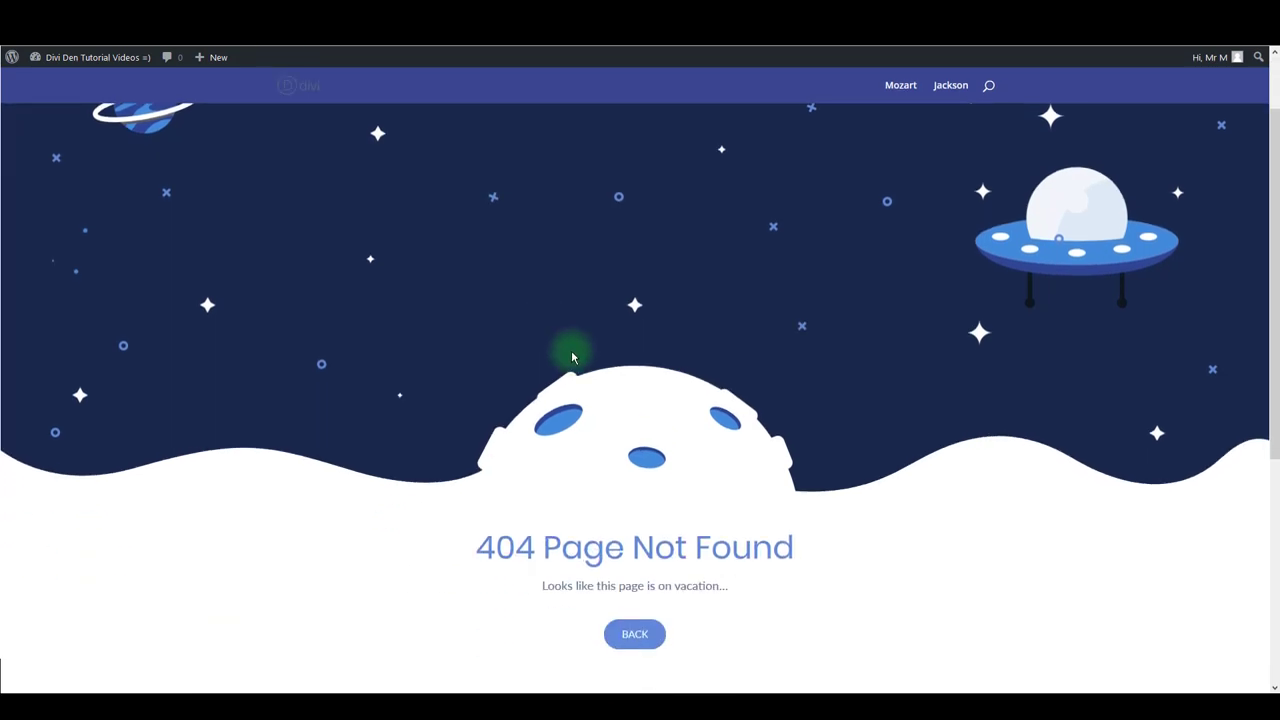
scroll(571, 357, "down", 2)
scroll(571, 357, "down", 2)
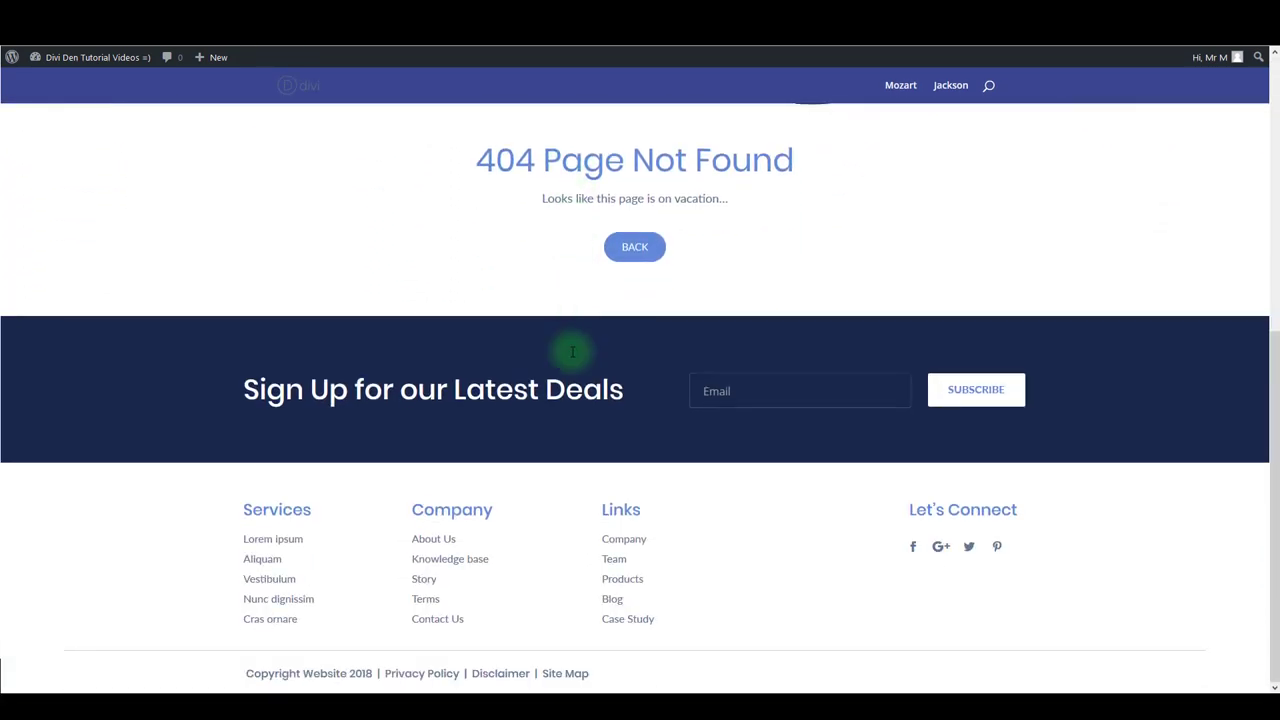
scroll(571, 357, "up", 3)
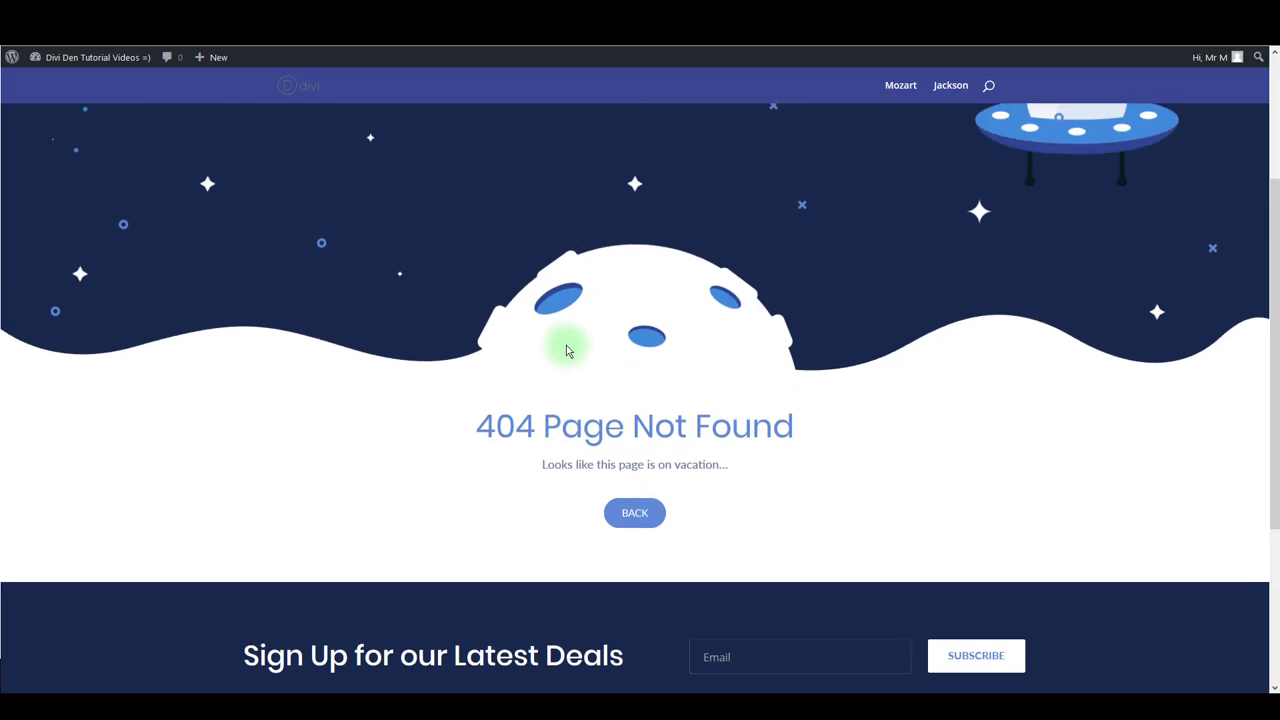
scroll(566, 350, "up", 1)
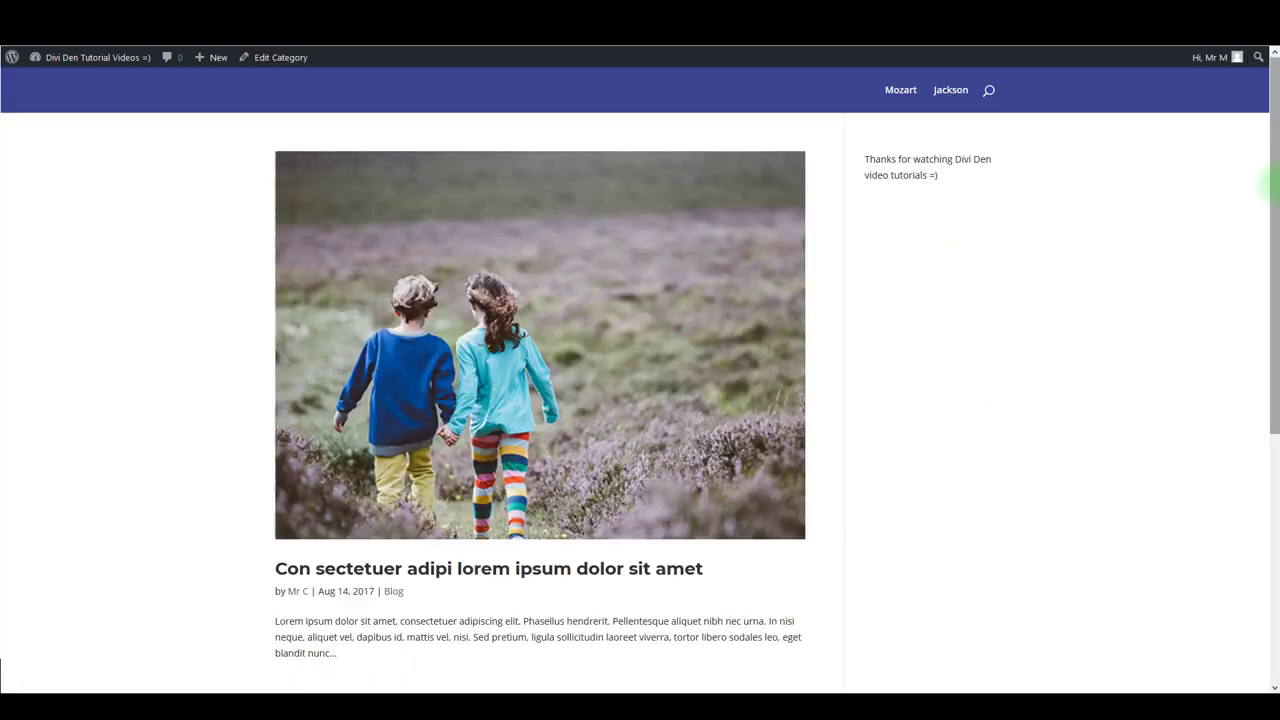
Enable the Mozart category page layout and reload the Blog category page.
mouse_move(1270, 185)
left_mouse_down()
mouse_move(1268, 391)
mouse_move(1270, 190)
left_mouse_up()
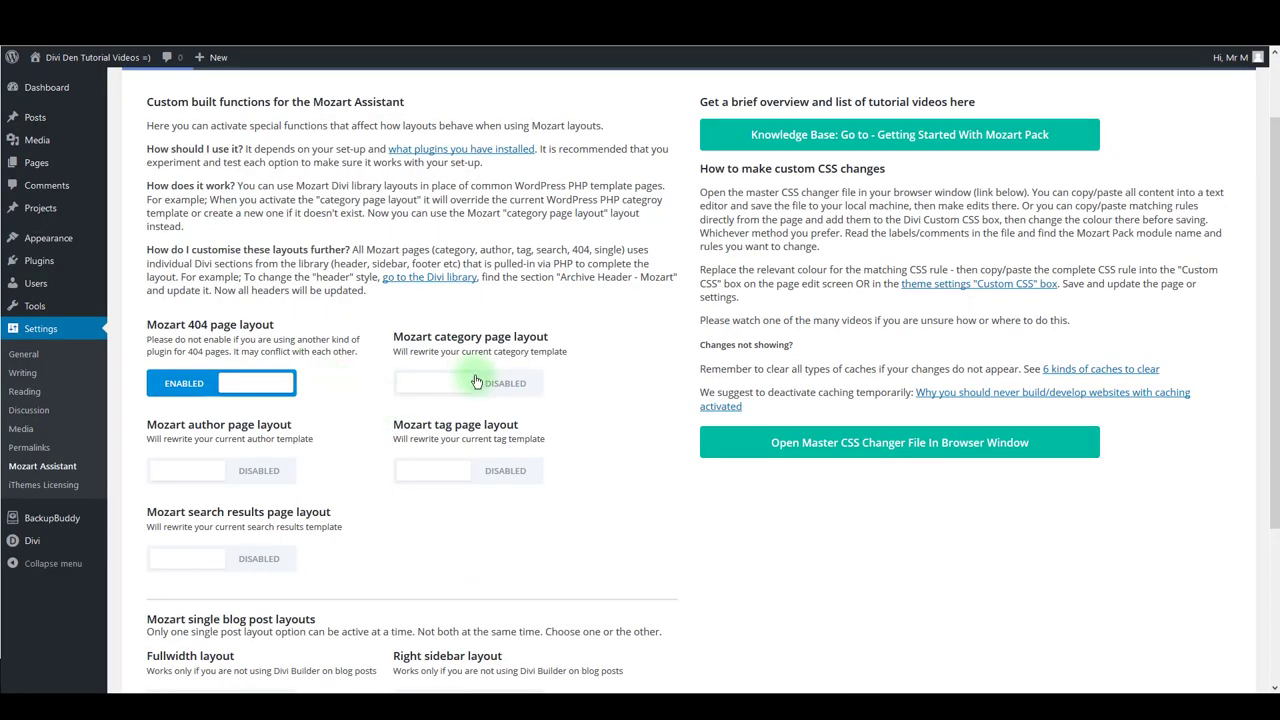
left_click(477, 382)
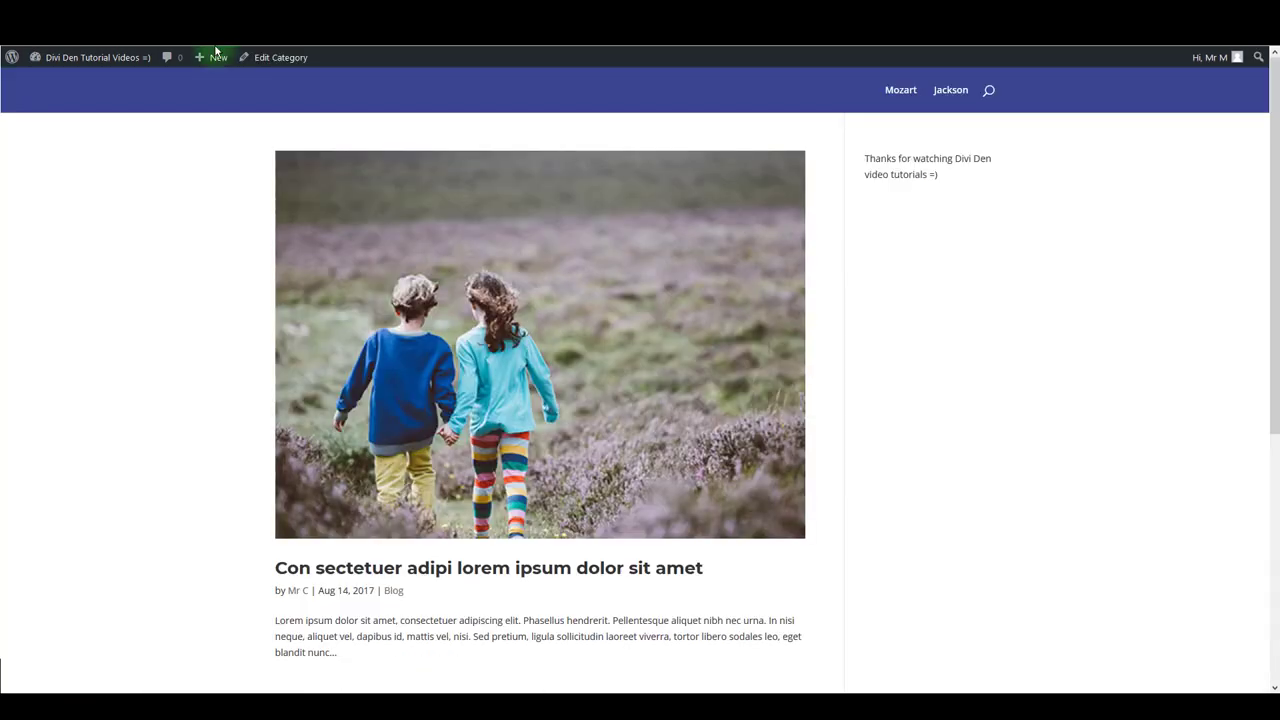
key("F5")
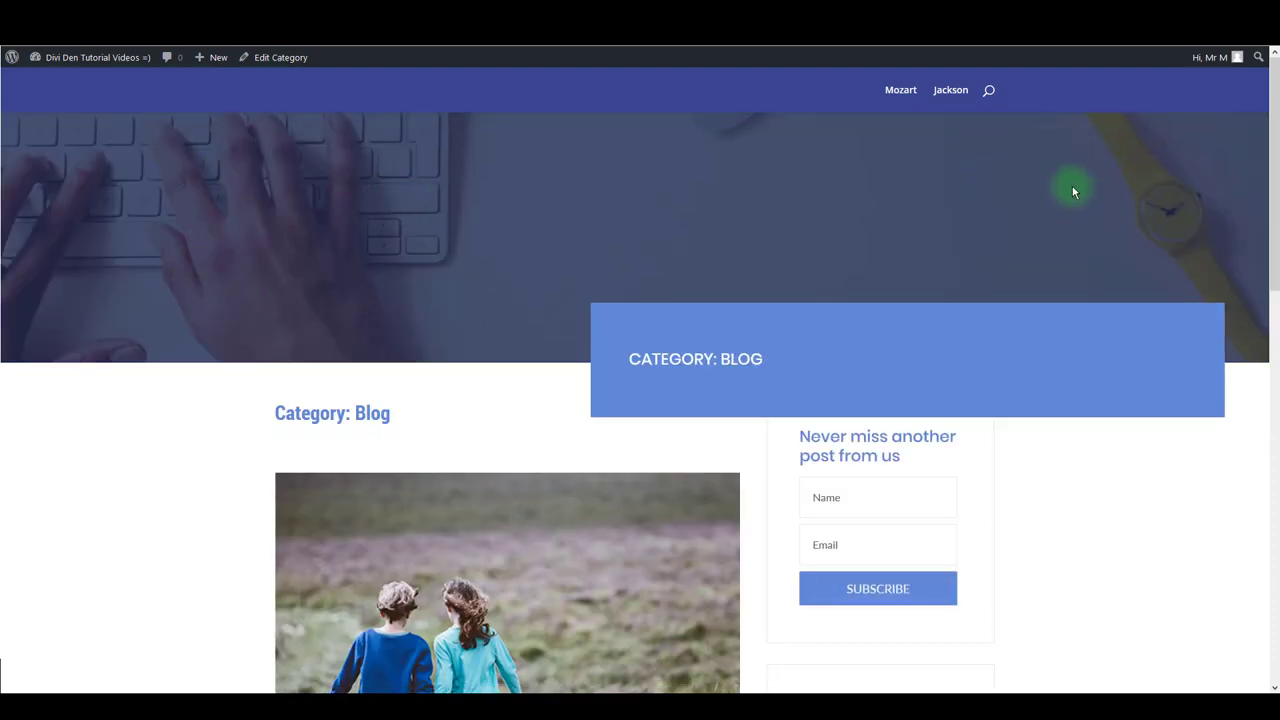
Review the new CATEGORY: BLOG banner header and newsletter sidebar on the archive.
triple_click(749, 361)
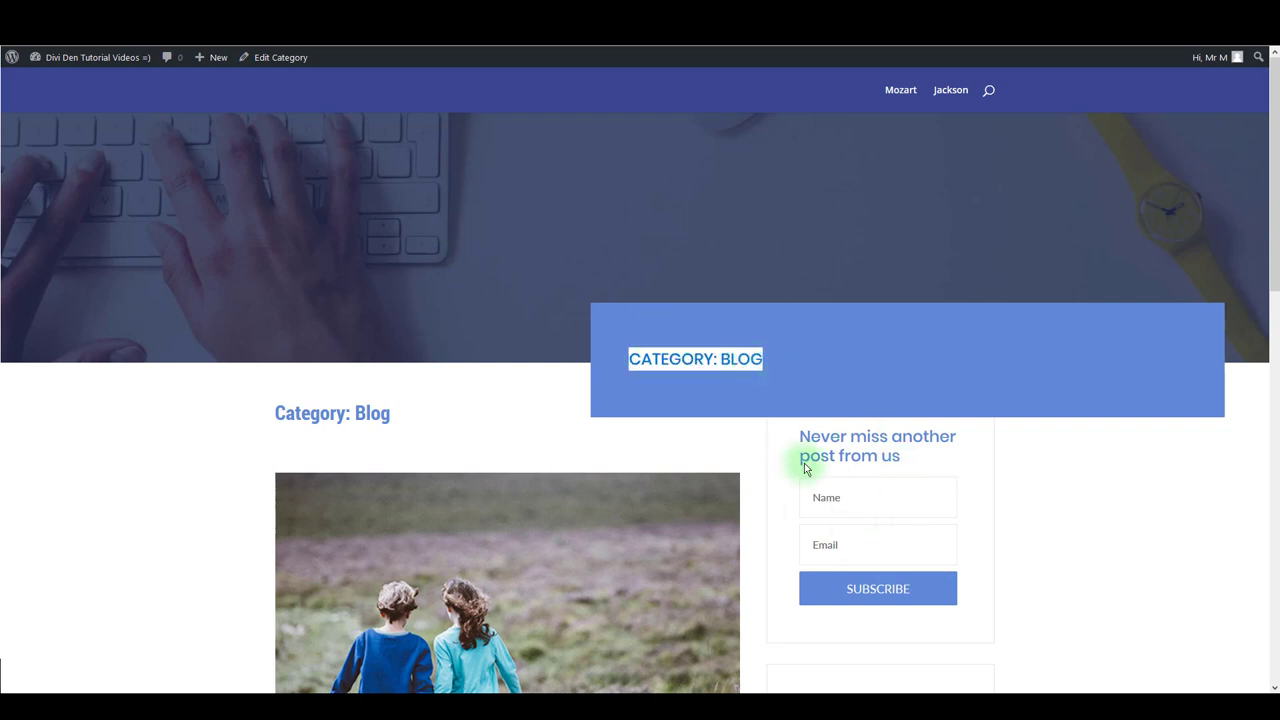
left_click(223, 463)
scroll(390, 540, "down", 2)
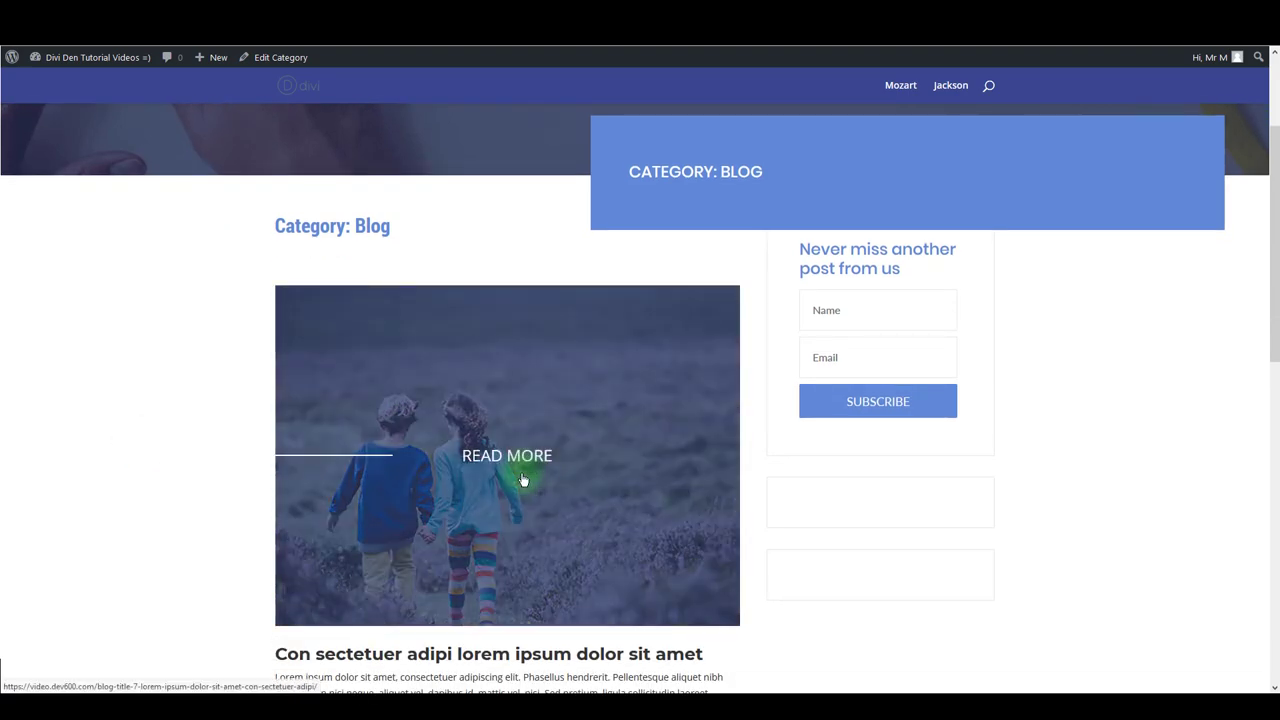
scroll(458, 461, "down", 1)
scroll(459, 440, "down", 8)
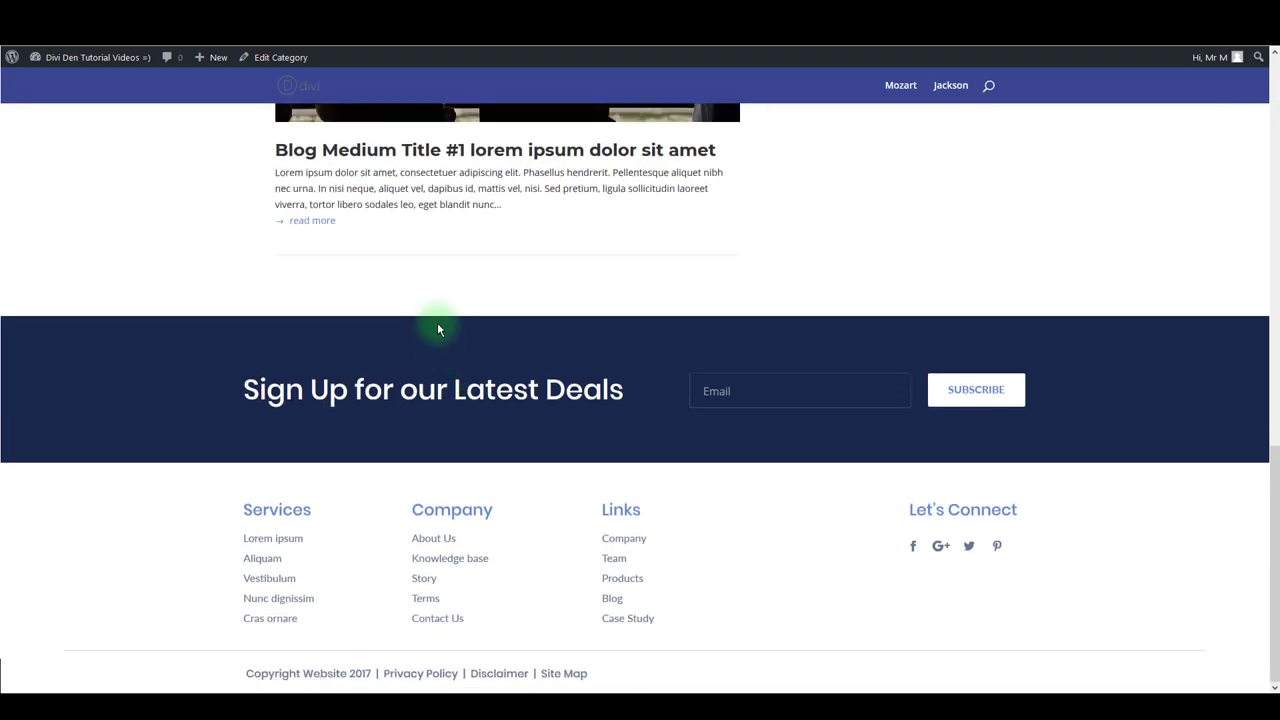
scroll(437, 330, "up", 2)
scroll(400, 360, "down", 2)
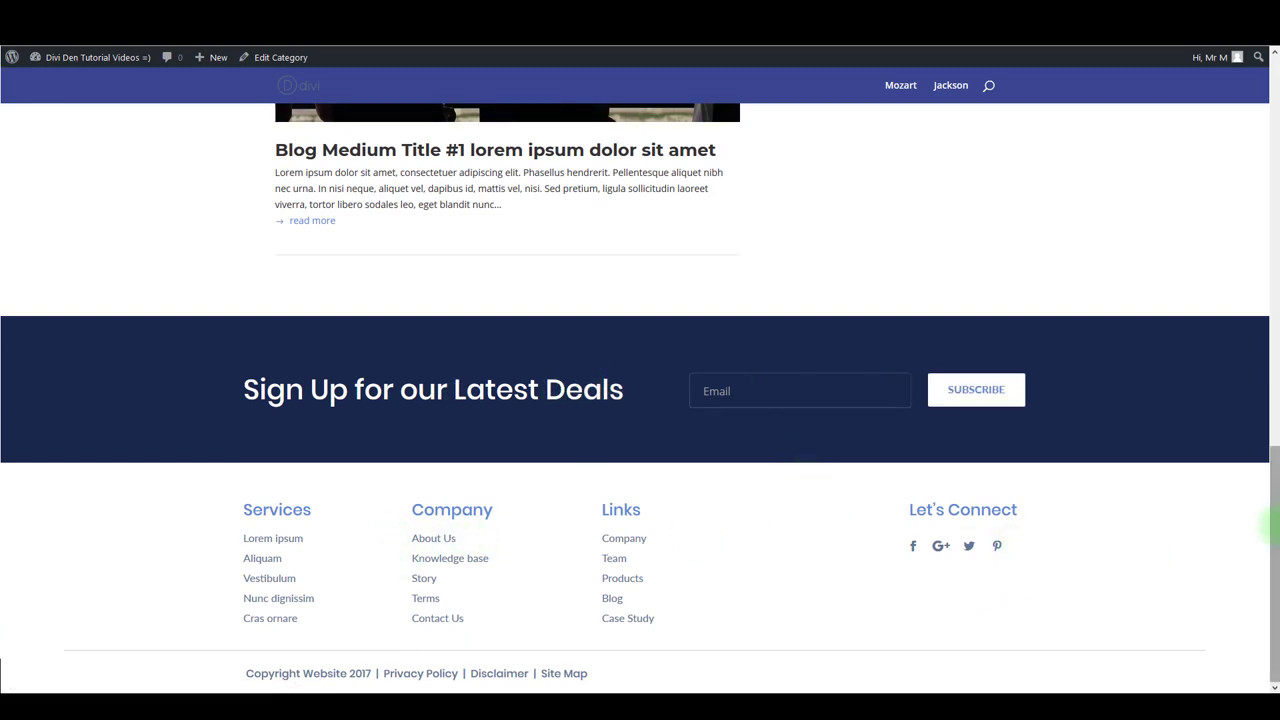
left_click_drag(1270, 525, 1270, 135)
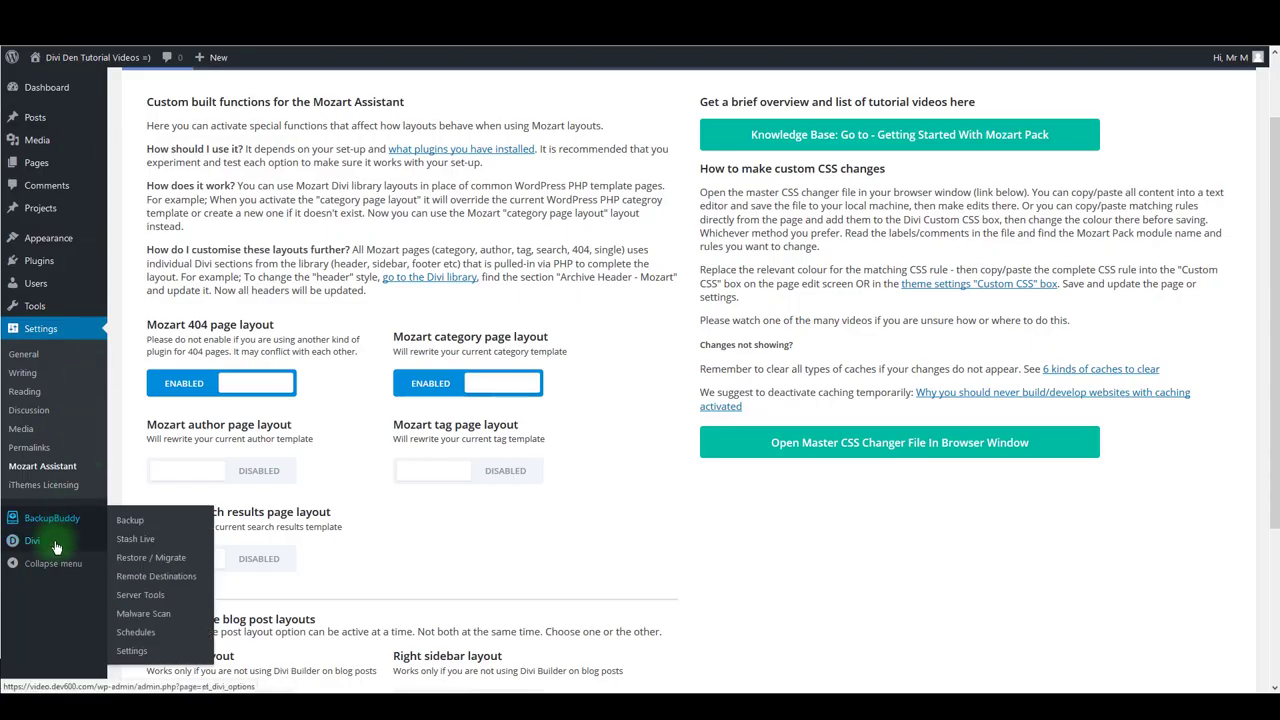
mouse_move(40, 540)
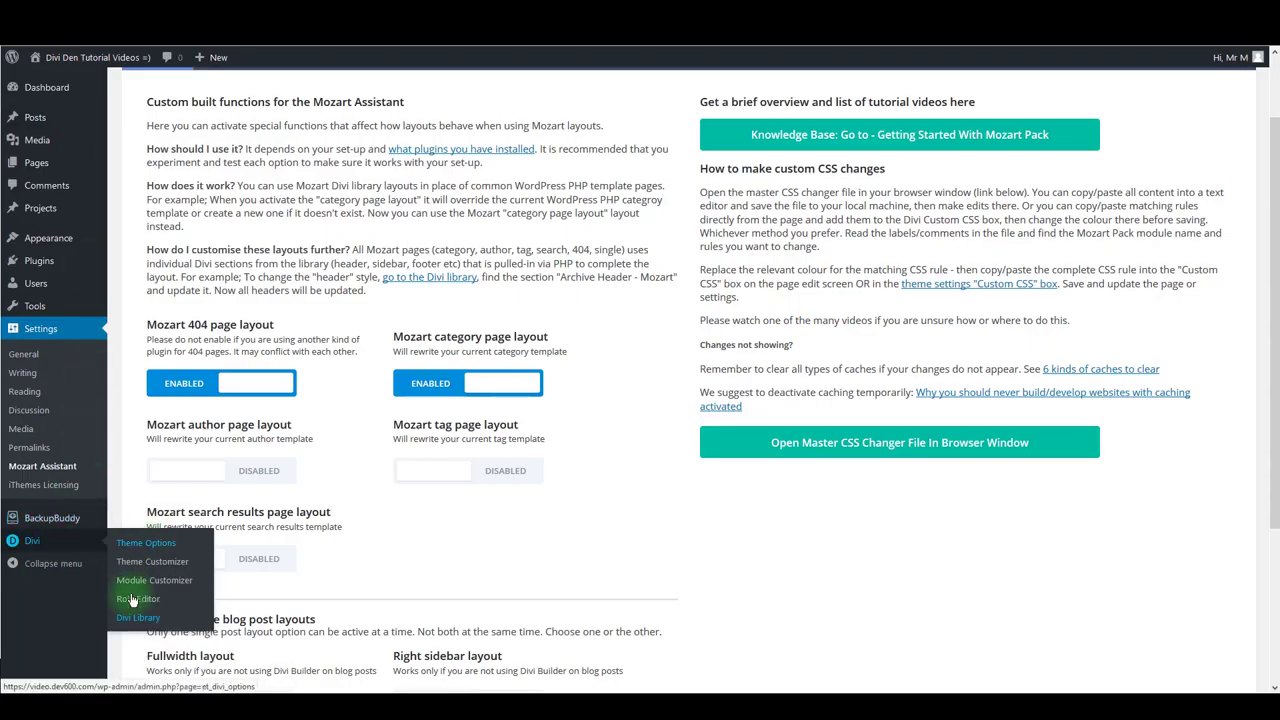
left_click(136, 619)
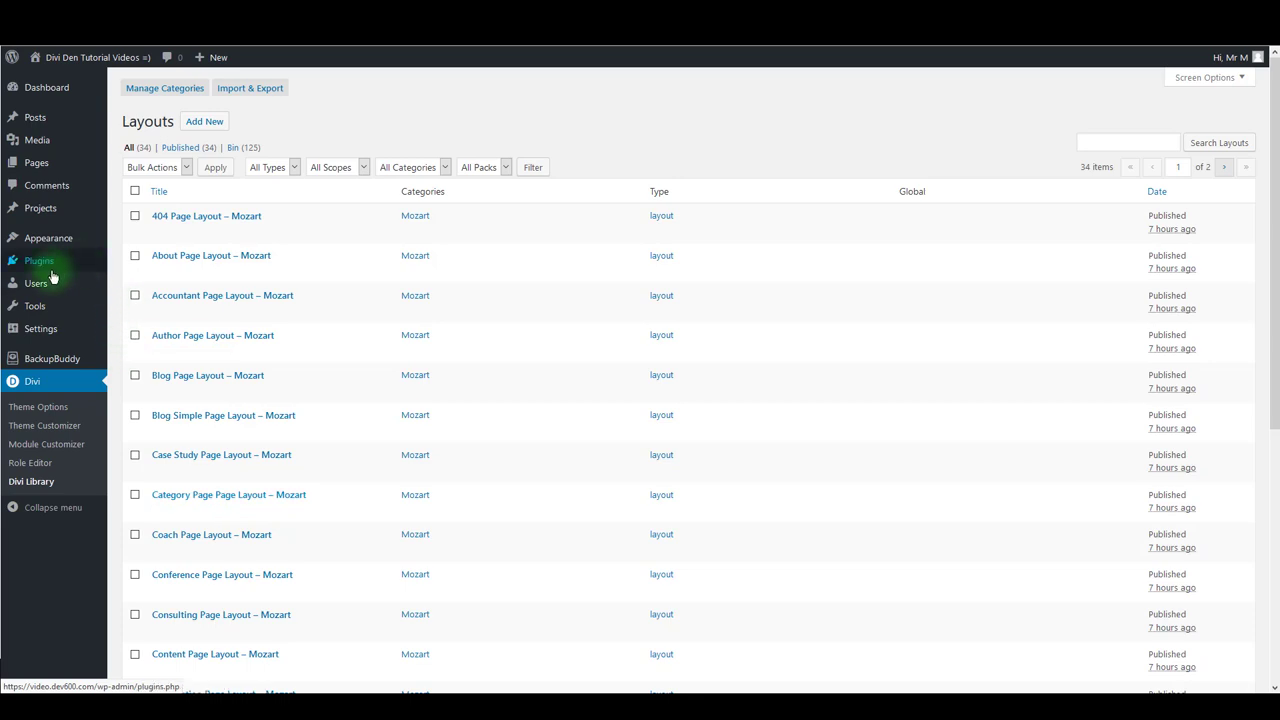
mouse_move(80, 268)
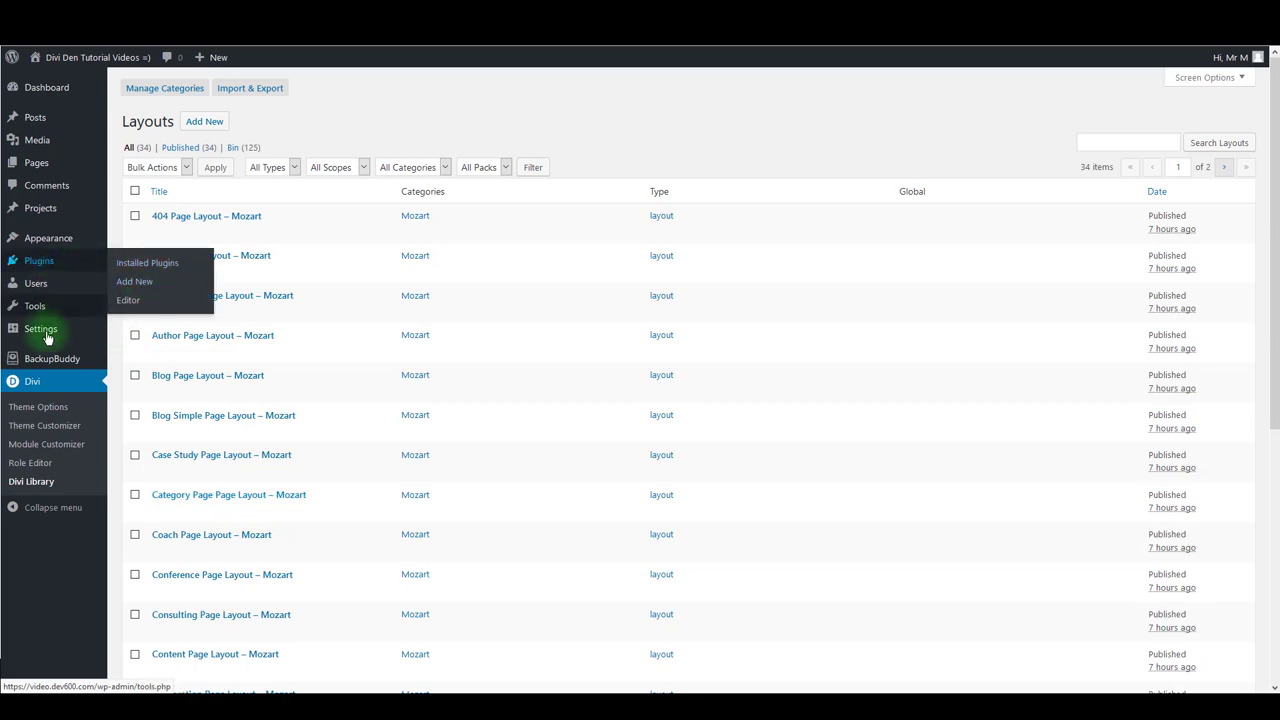
mouse_move(55, 329)
left_click(148, 450)
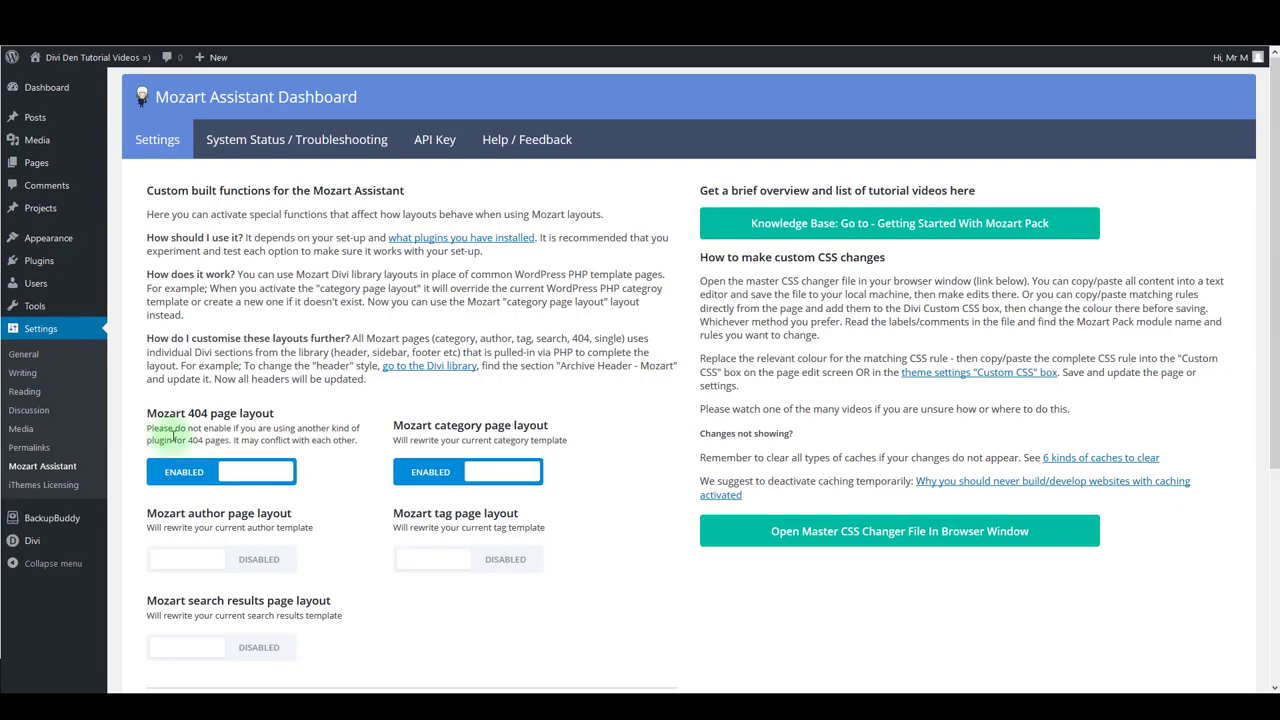
scroll(235, 420, "down", 3)
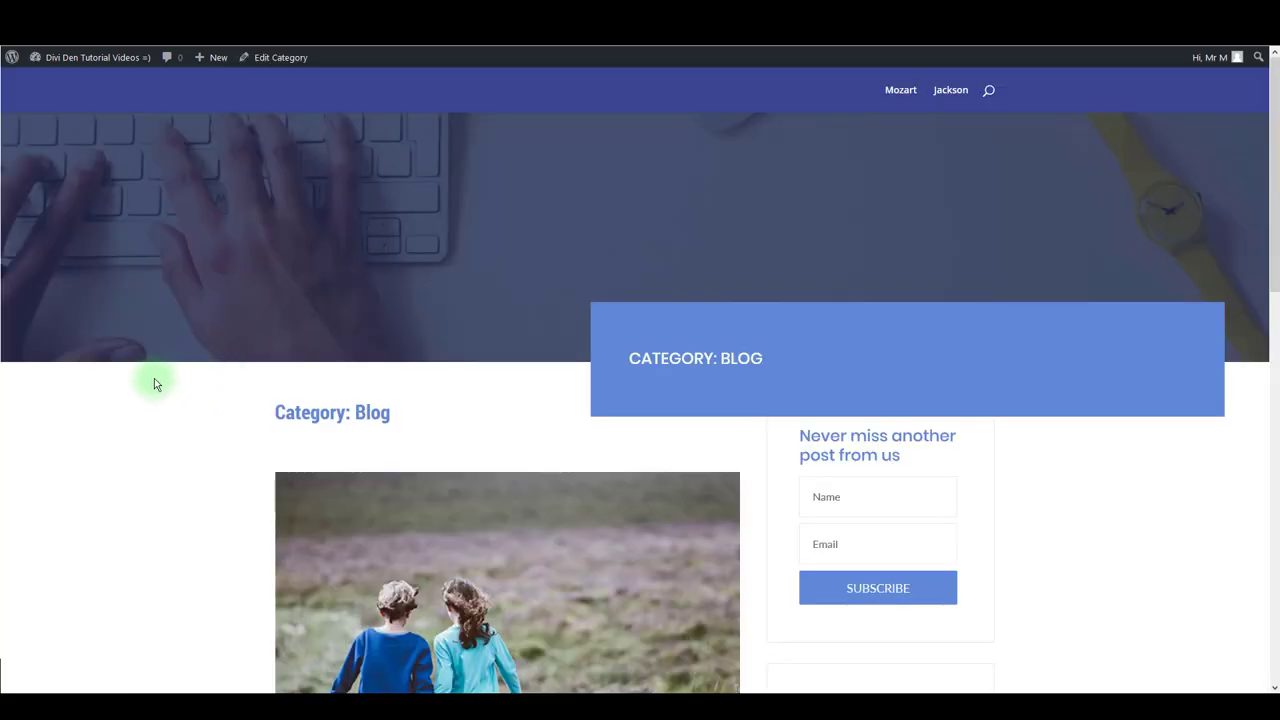
Open a blog post from its image and follow the author link to the author archive.
scroll(160, 414, "down", 5)
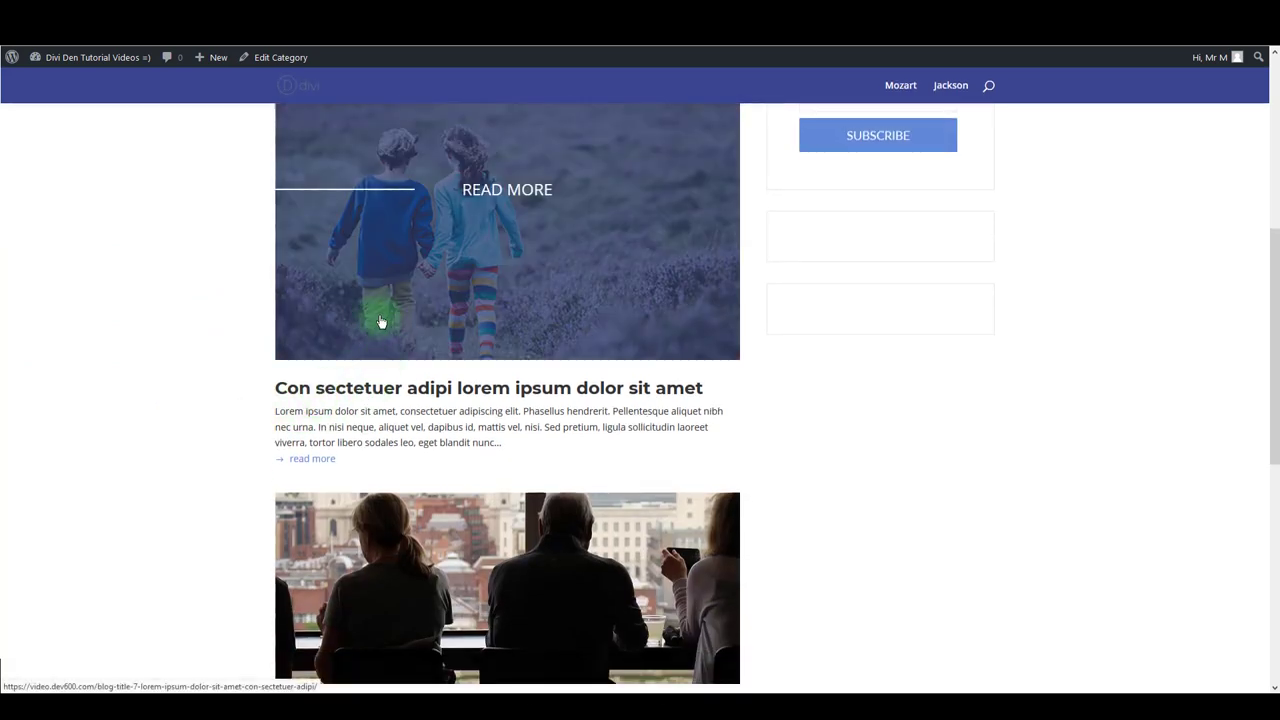
left_click(381, 299)
left_click(296, 191)
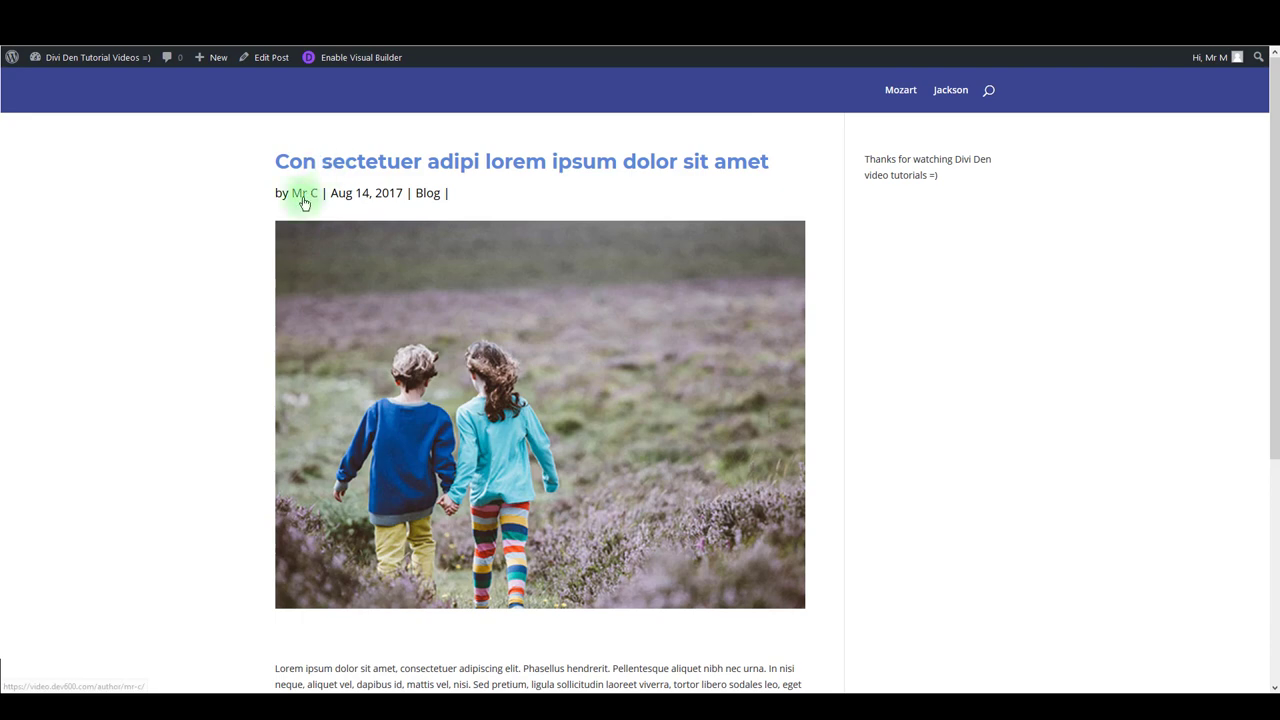
left_click(303, 197)
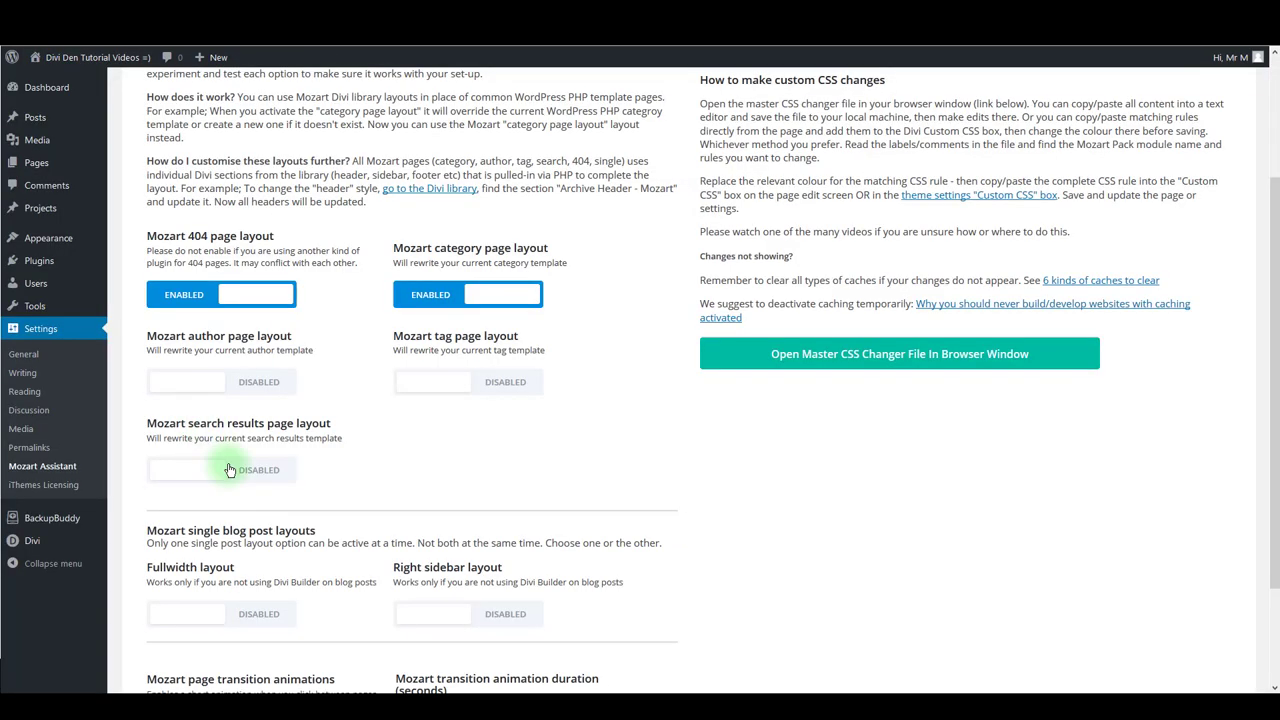
Turn on the Mozart author layout and view the archive's banner, bio and subscribe box.
left_click(230, 381)
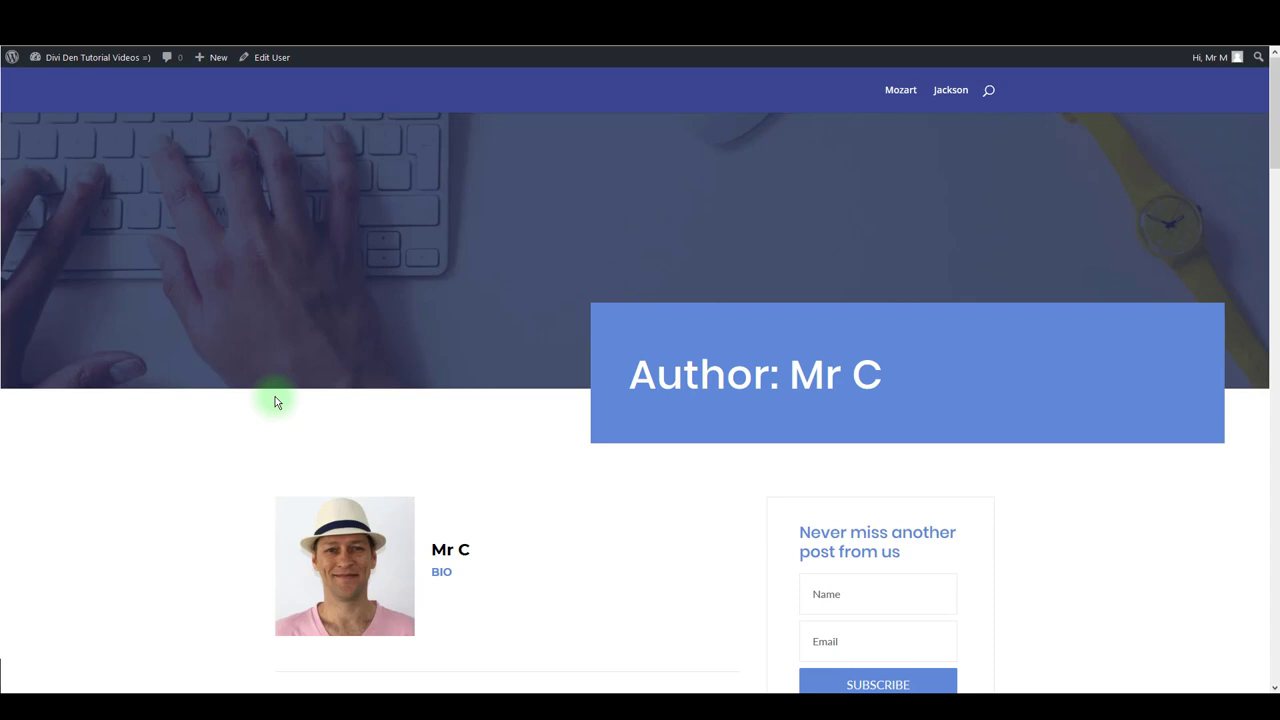
scroll(275, 397, "down", 7)
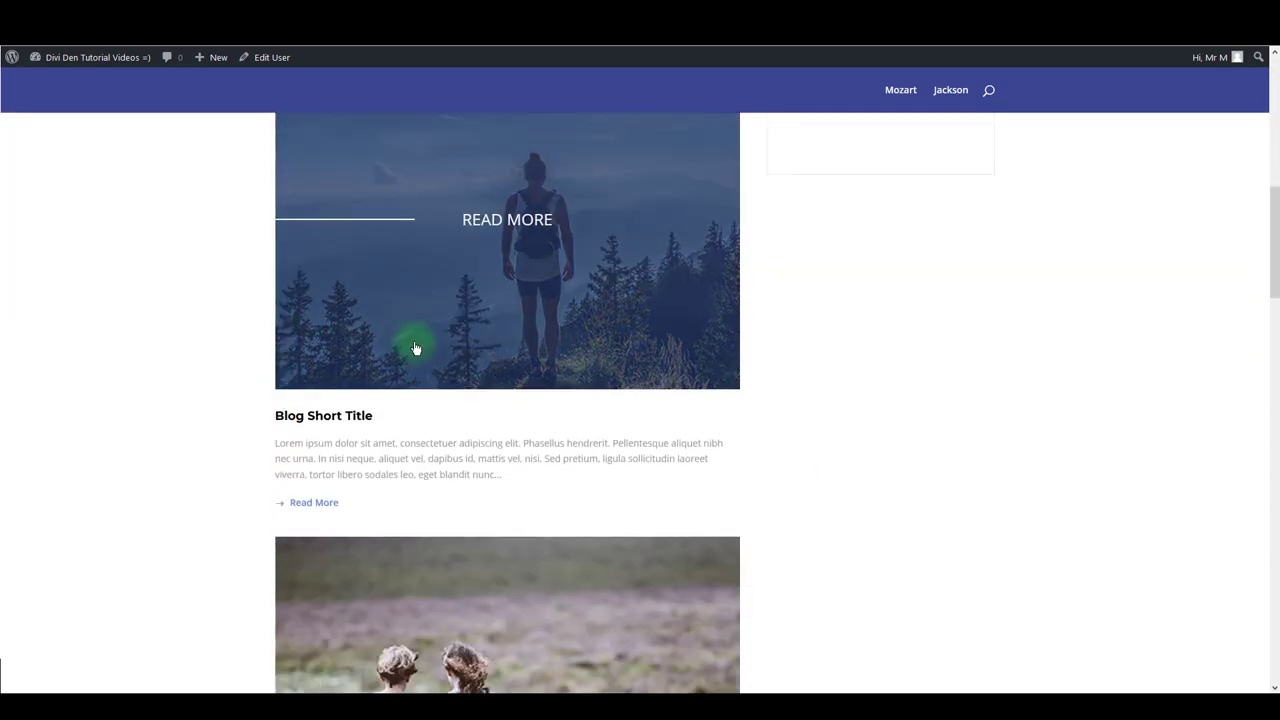
scroll(416, 348, "down", 3)
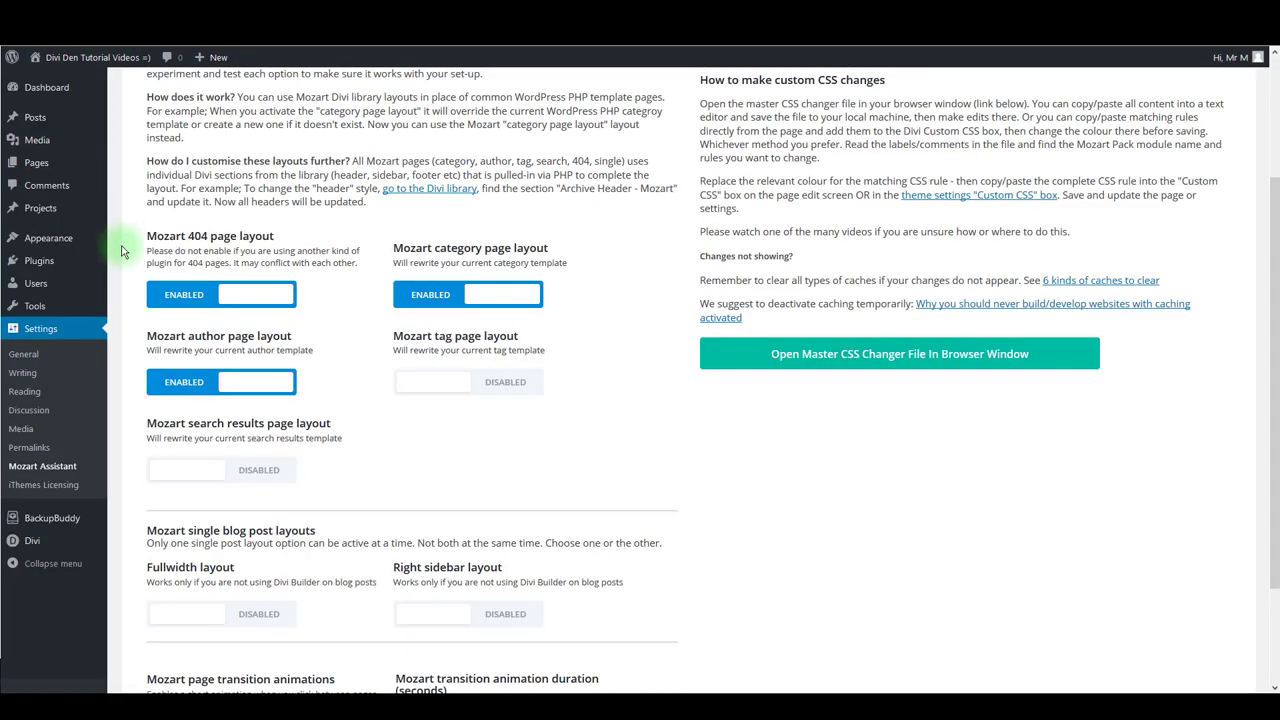
Switch both the Tag page layout and Search results page layout toggles to ENABLED.
left_click(469, 386)
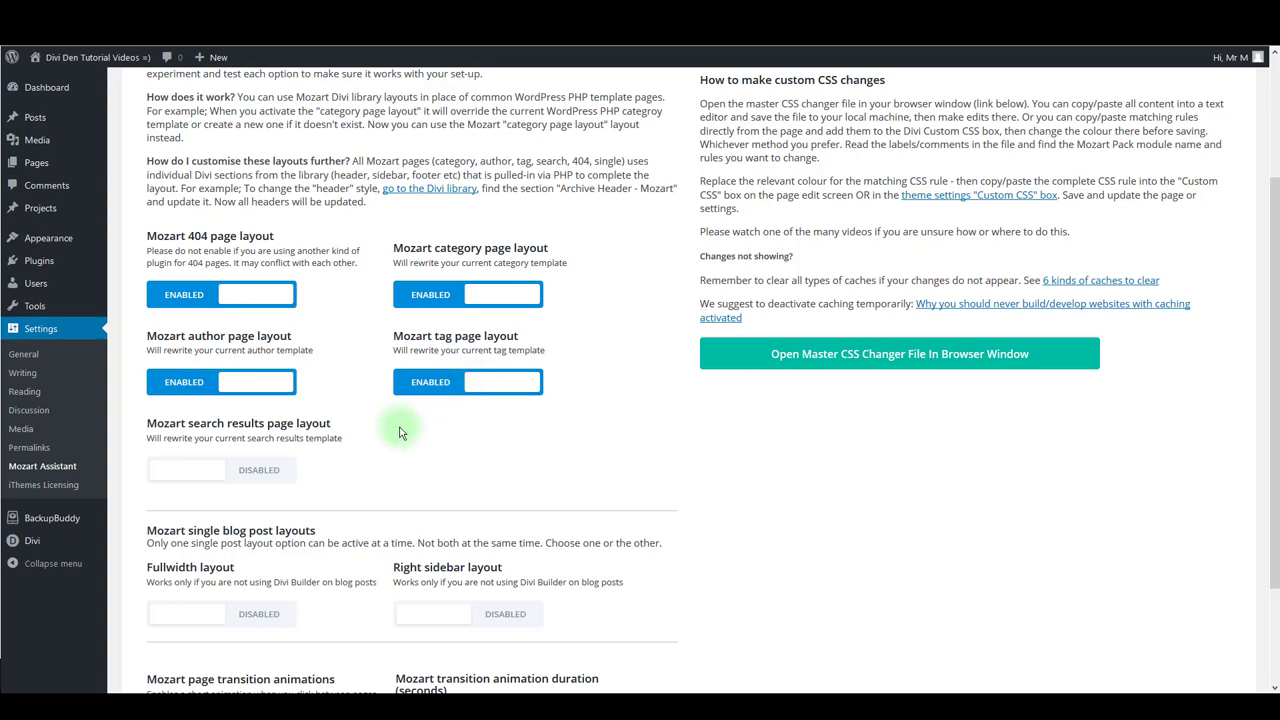
left_click(210, 485)
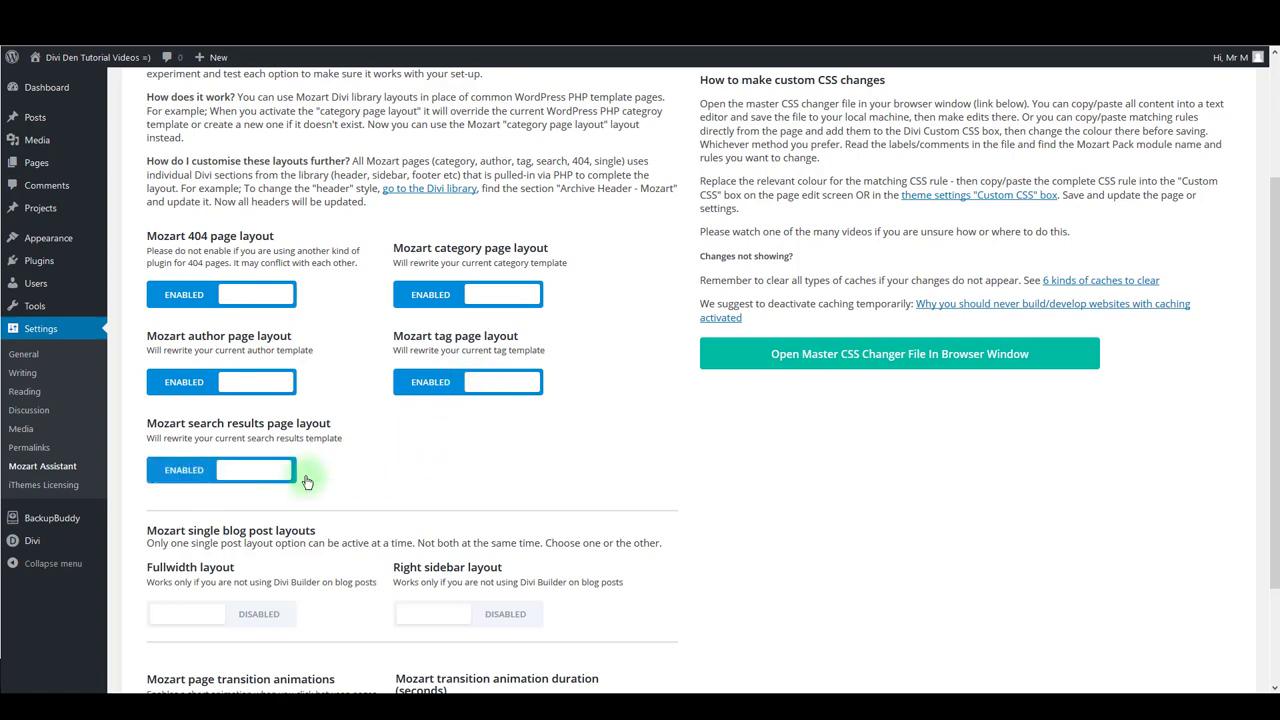
scroll(321, 467, "down", 3)
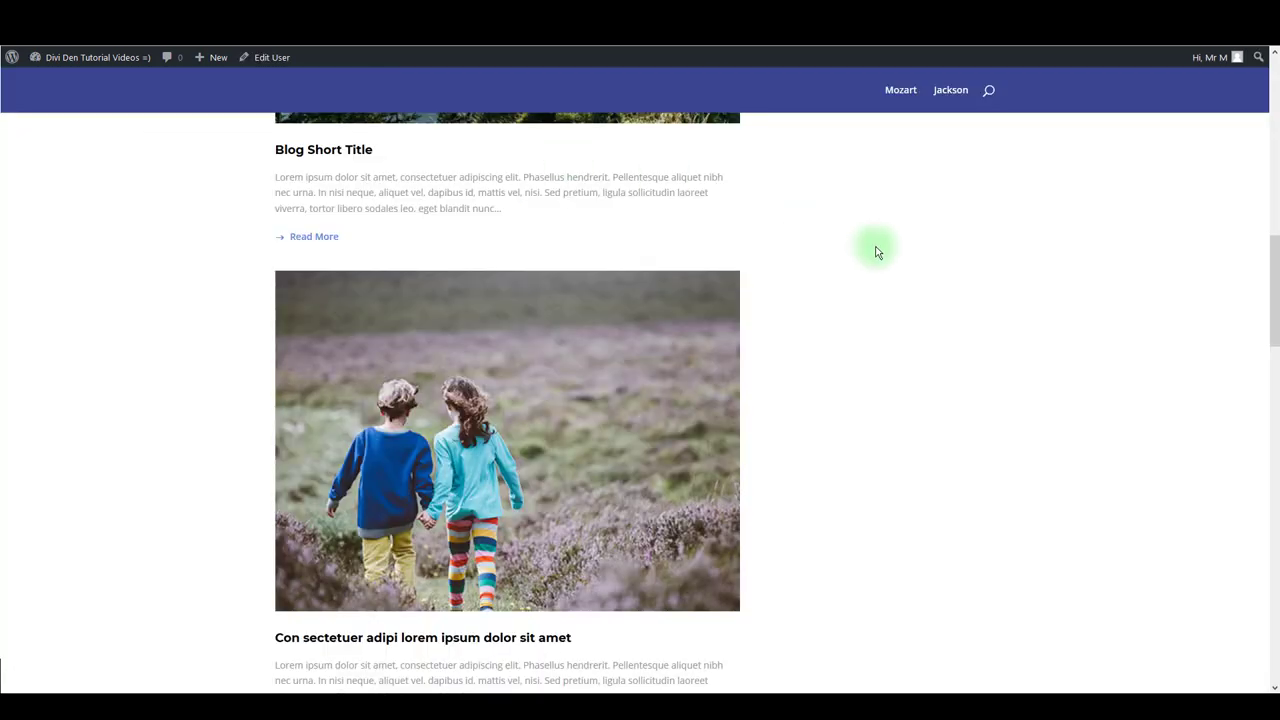
Search the site for 'blog' and scroll through the restyled Search Results page.
scroll(875, 249, "up", 4)
left_click(989, 92)
type("blog")
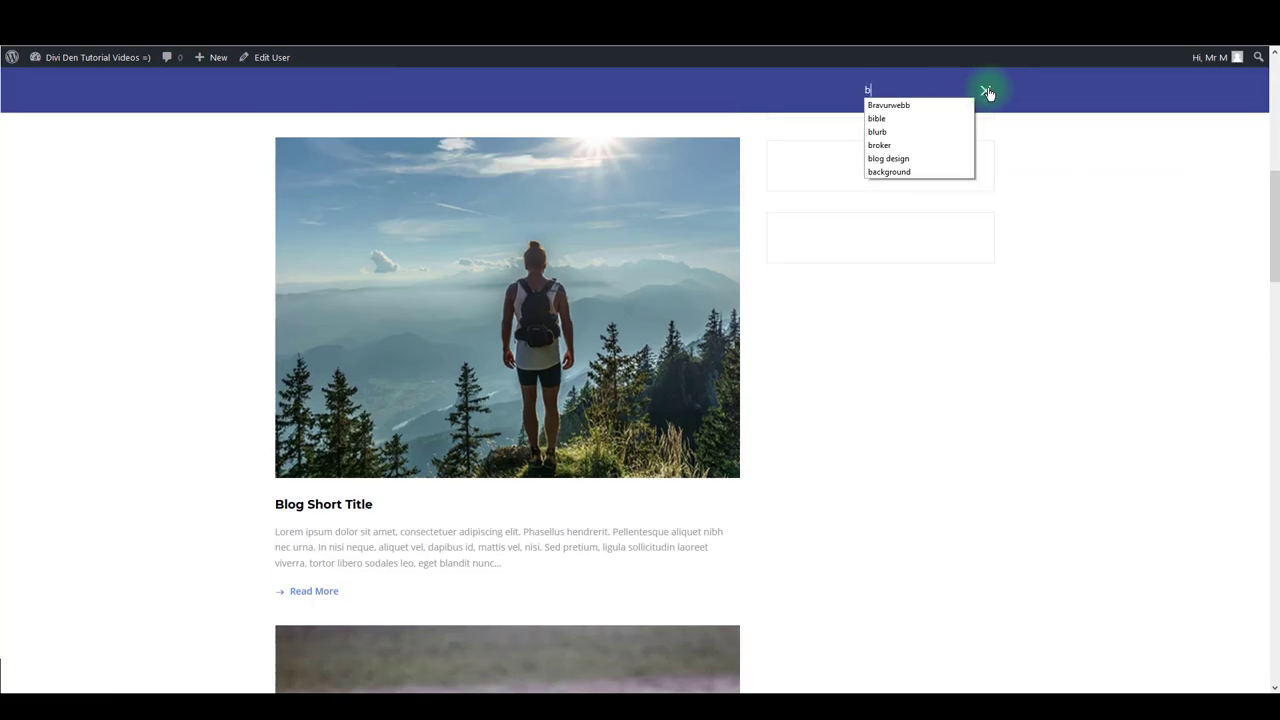
key("Return")
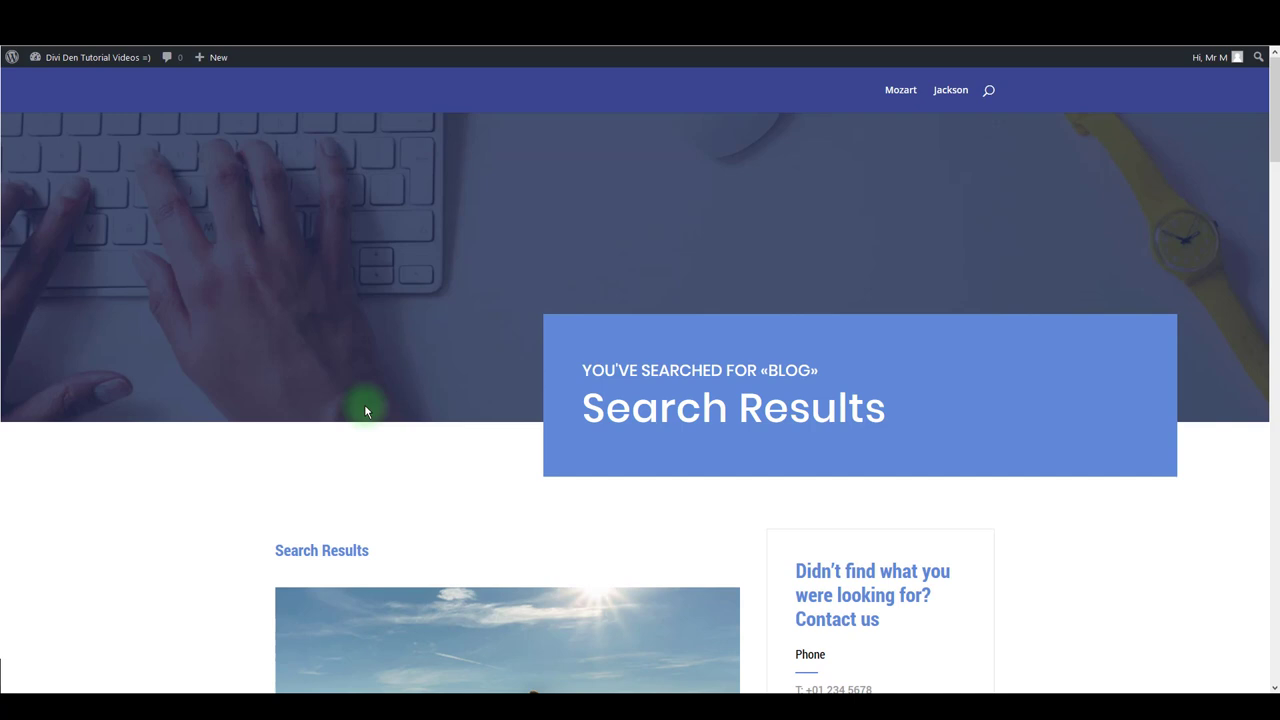
scroll(483, 349, "down", 3)
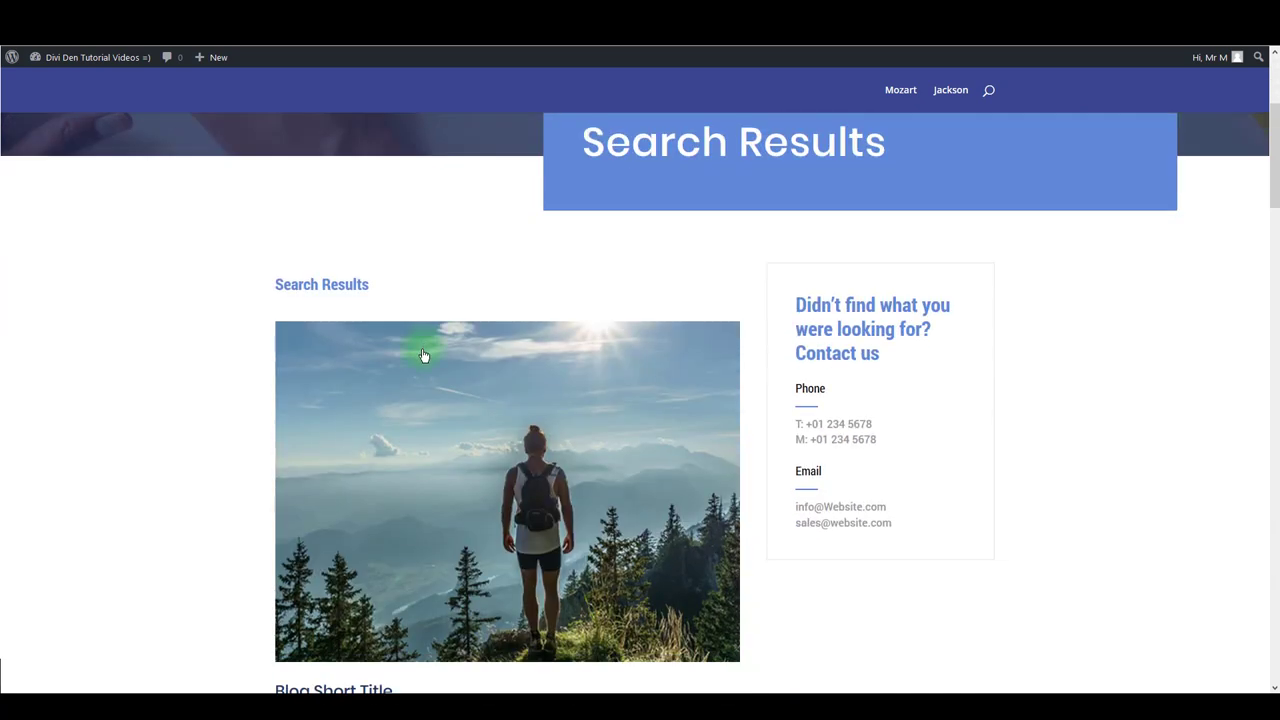
scroll(260, 387, "down", 3)
scroll(216, 383, "down", 2)
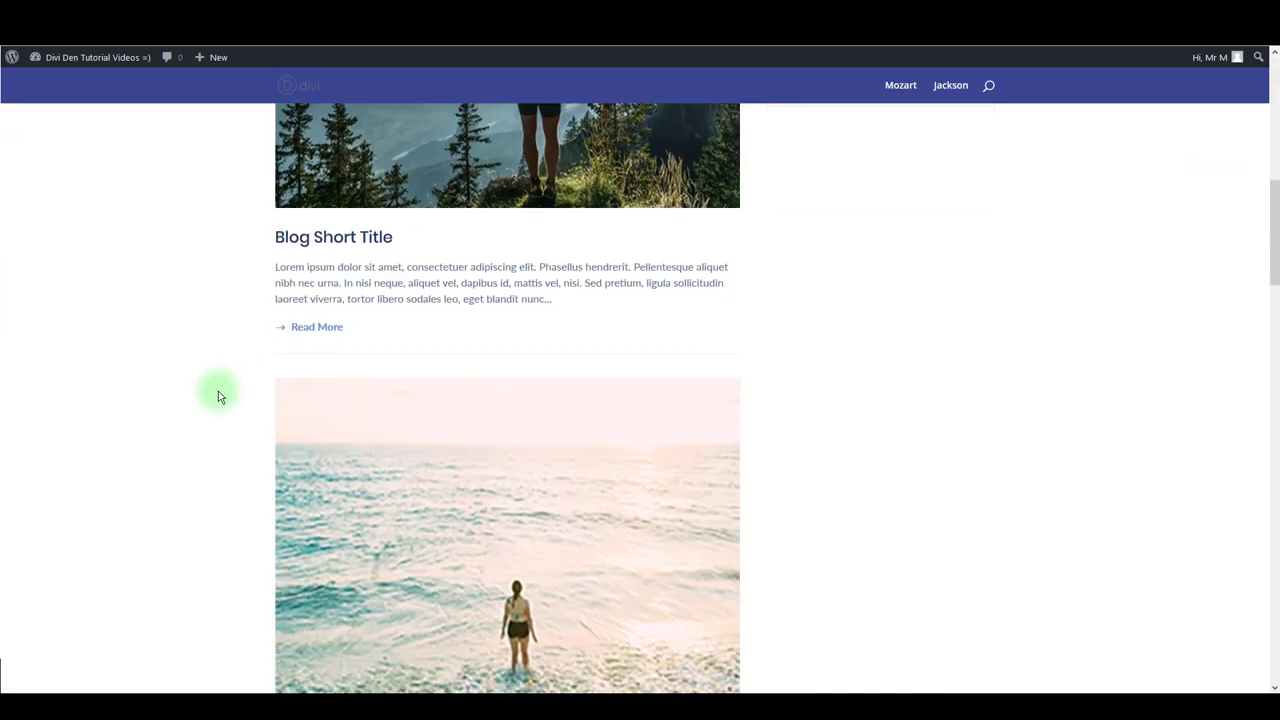
scroll(218, 391, "down", 3)
left_click_drag(1274, 280, 1275, 77)
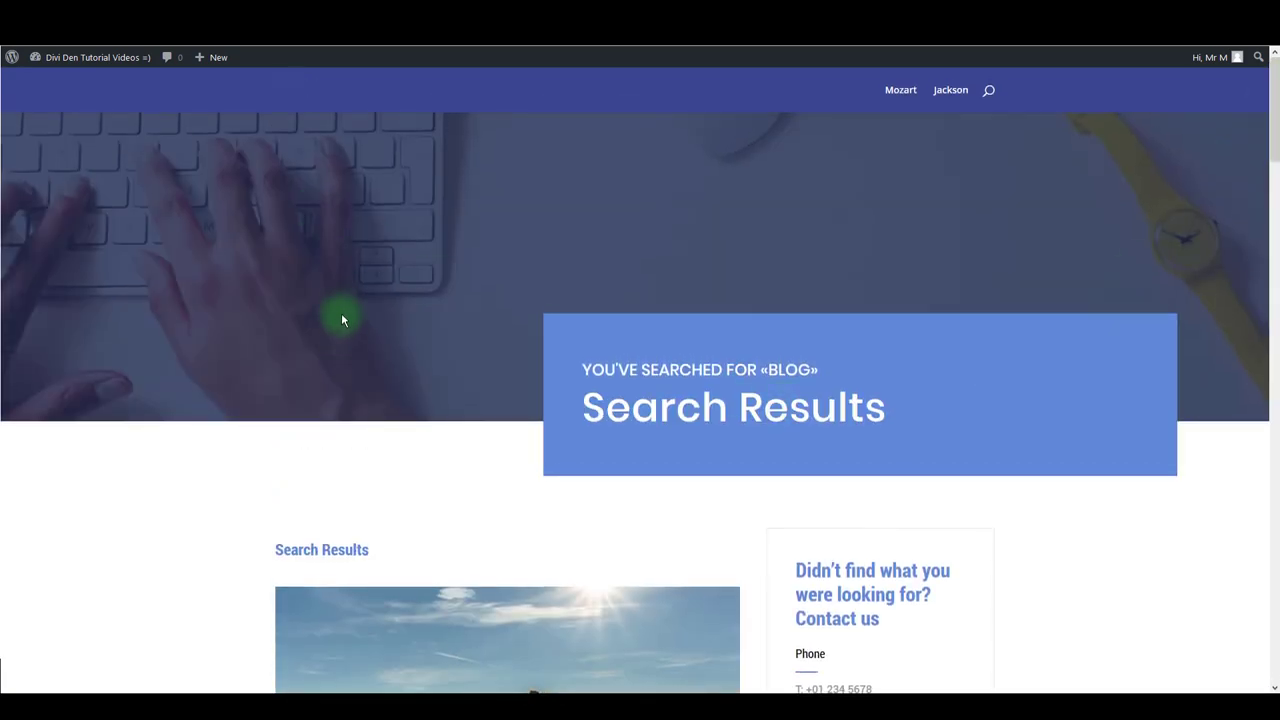
scroll(729, 315, "down", 3)
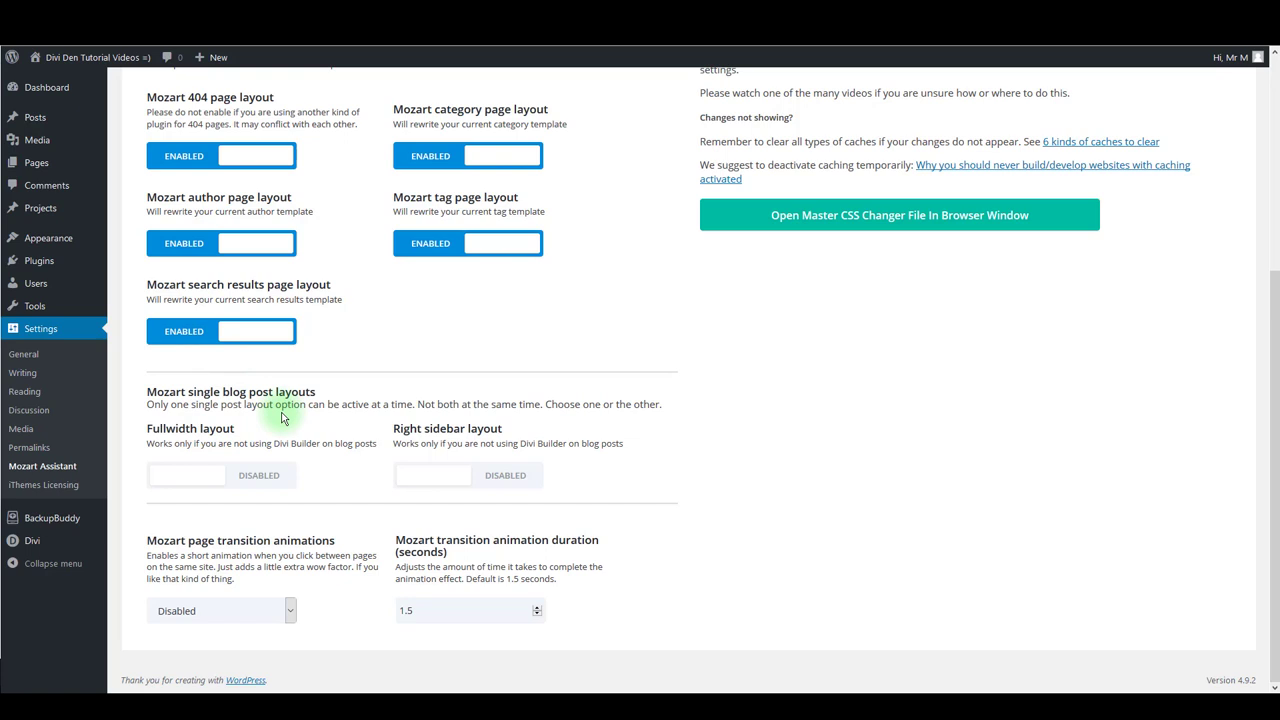
Enable the Fullwidth single post layout, preview a post, try Right sidebar, then restore Fullwidth.
left_click(226, 484)
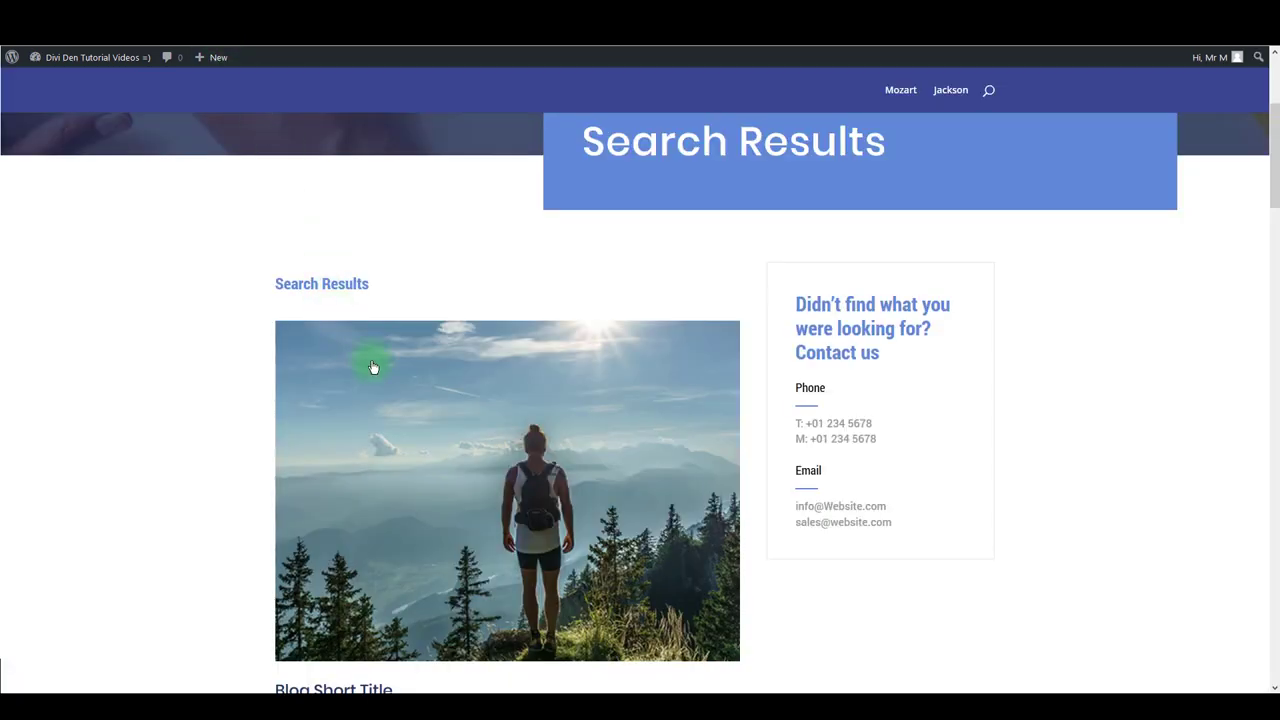
scroll(450, 400, "down", 3)
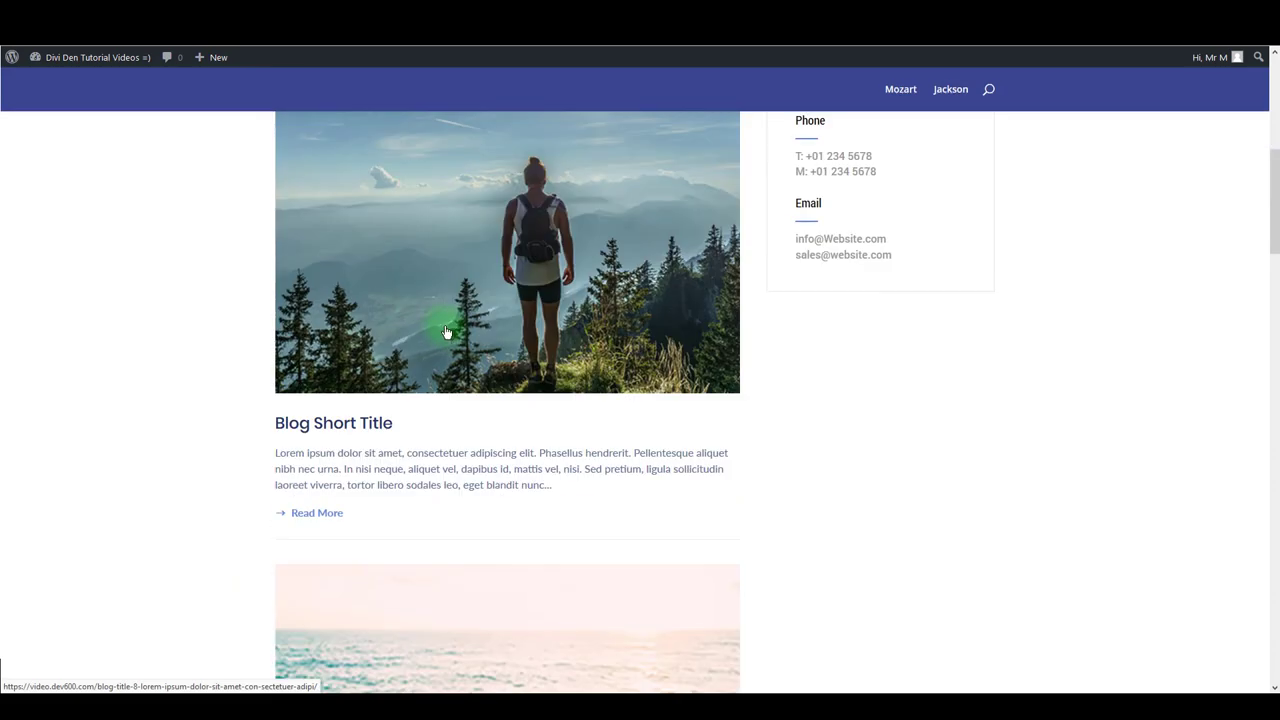
left_click(446, 327)
scroll(446, 327, "down", 4)
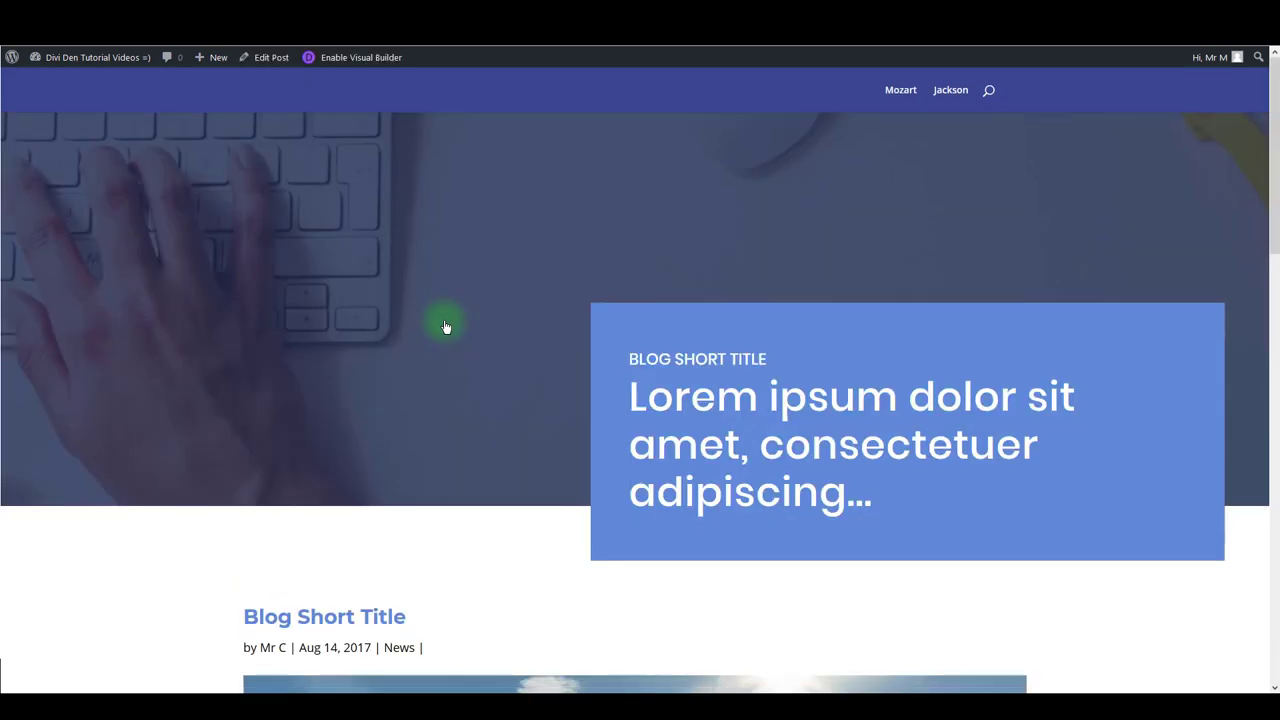
scroll(1043, 334, "up", 3)
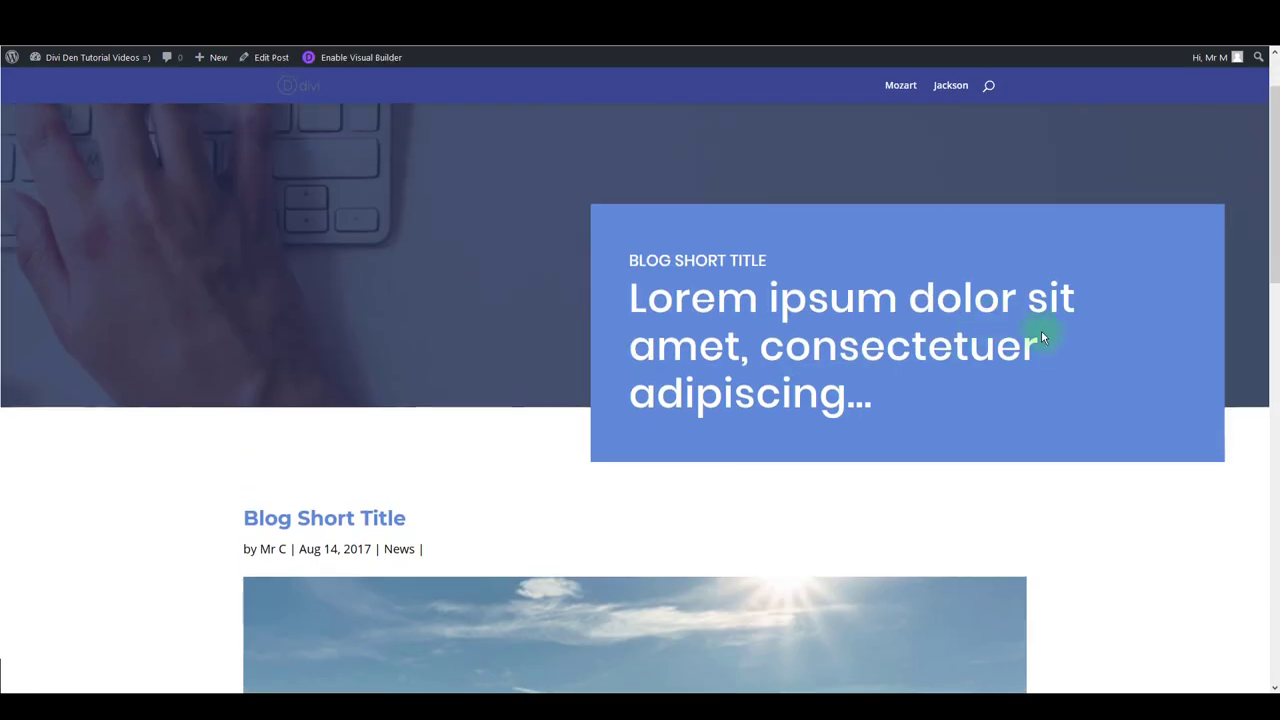
scroll(1057, 380, "down", 3)
scroll(1076, 452, "down", 3)
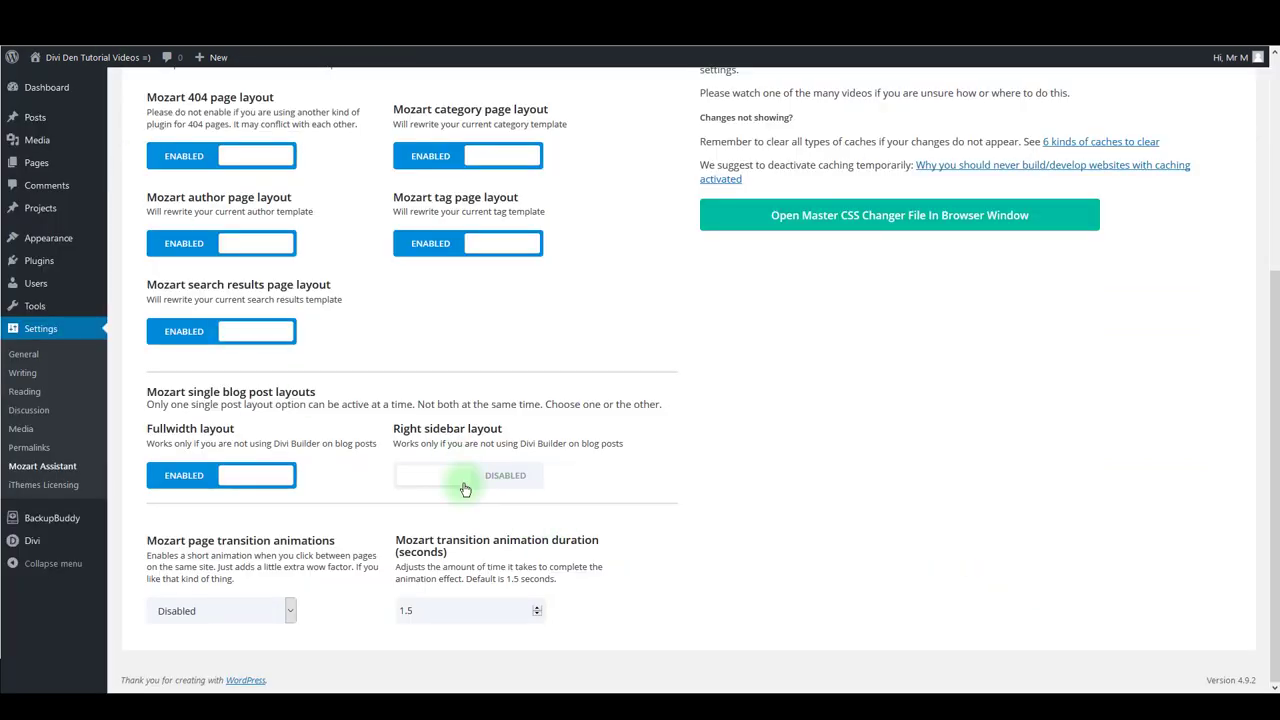
left_click(465, 489)
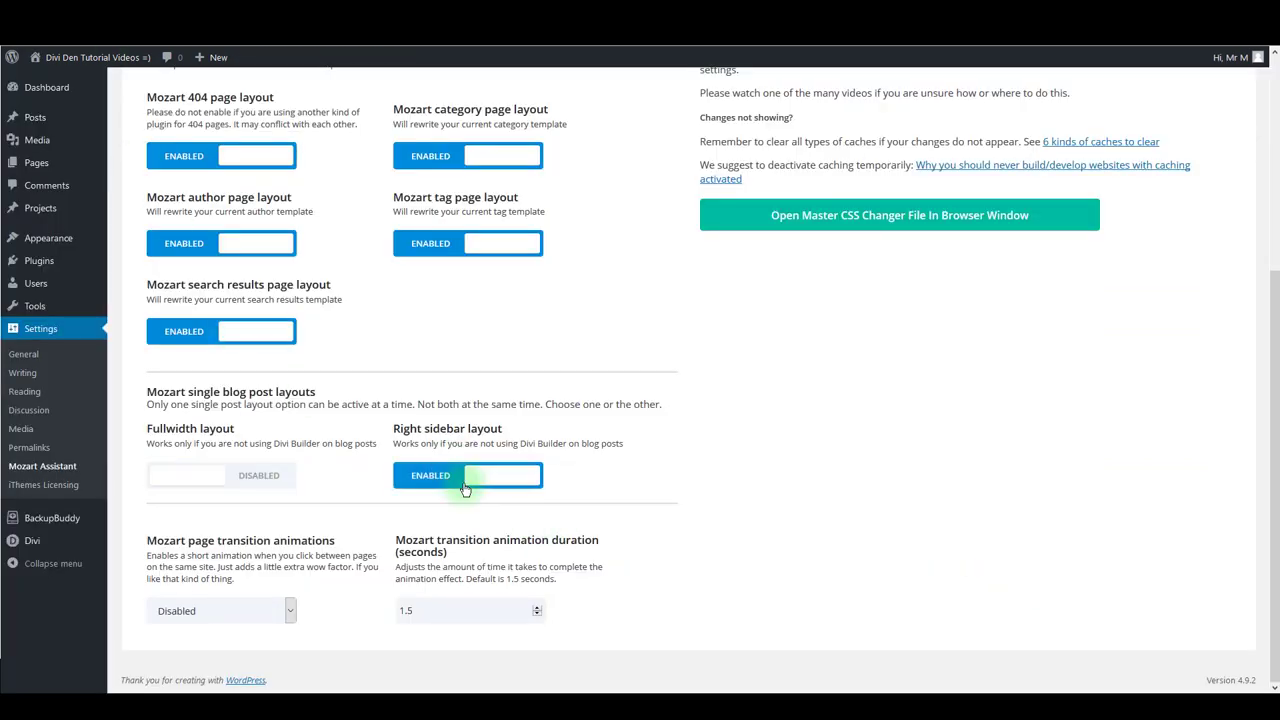
left_click(237, 489)
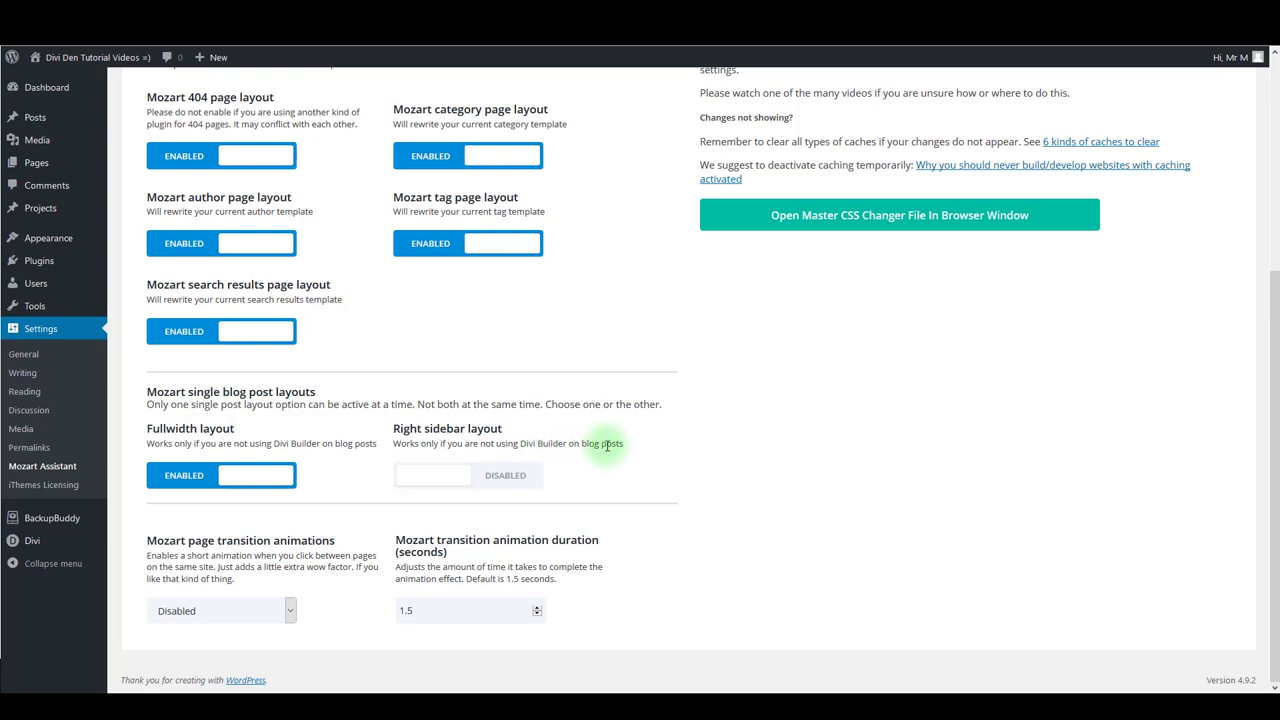
Try the Bounce Up and Slide Up transitions, then settle on Fade-in Bottom Up.
left_click(171, 610)
left_click(240, 609)
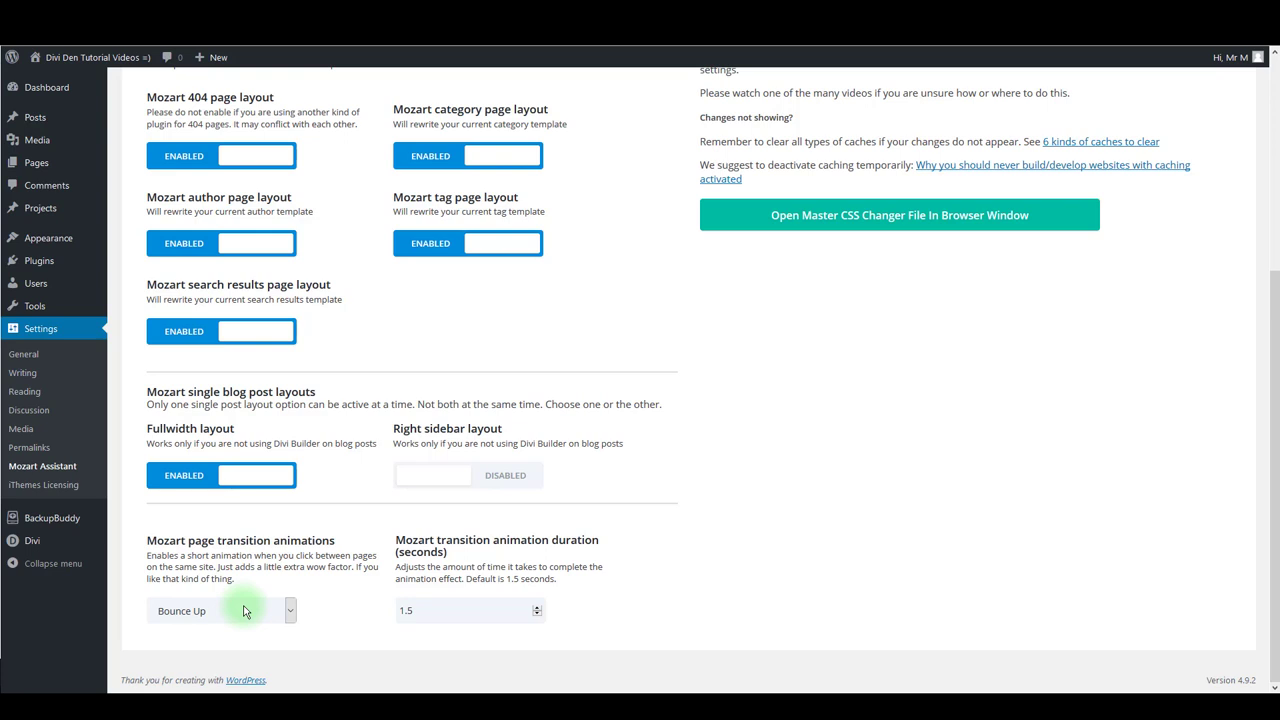
left_click(245, 610)
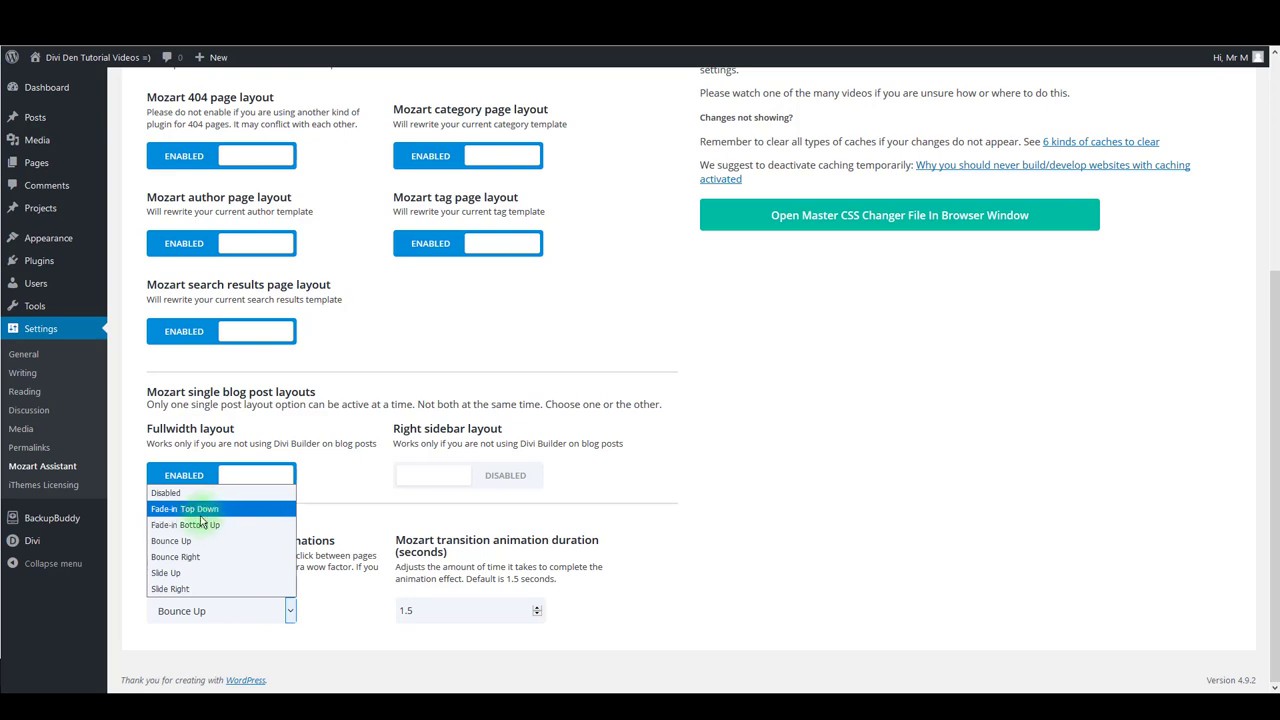
left_click(202, 571)
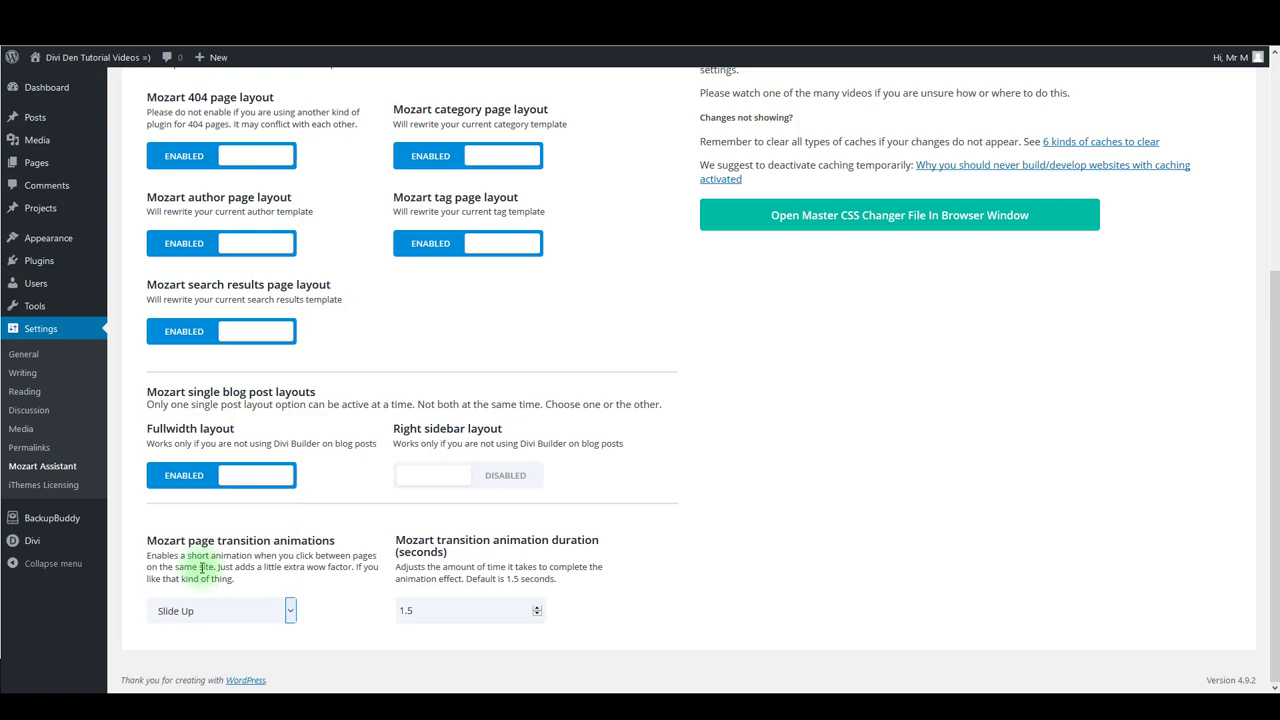
left_click(168, 609)
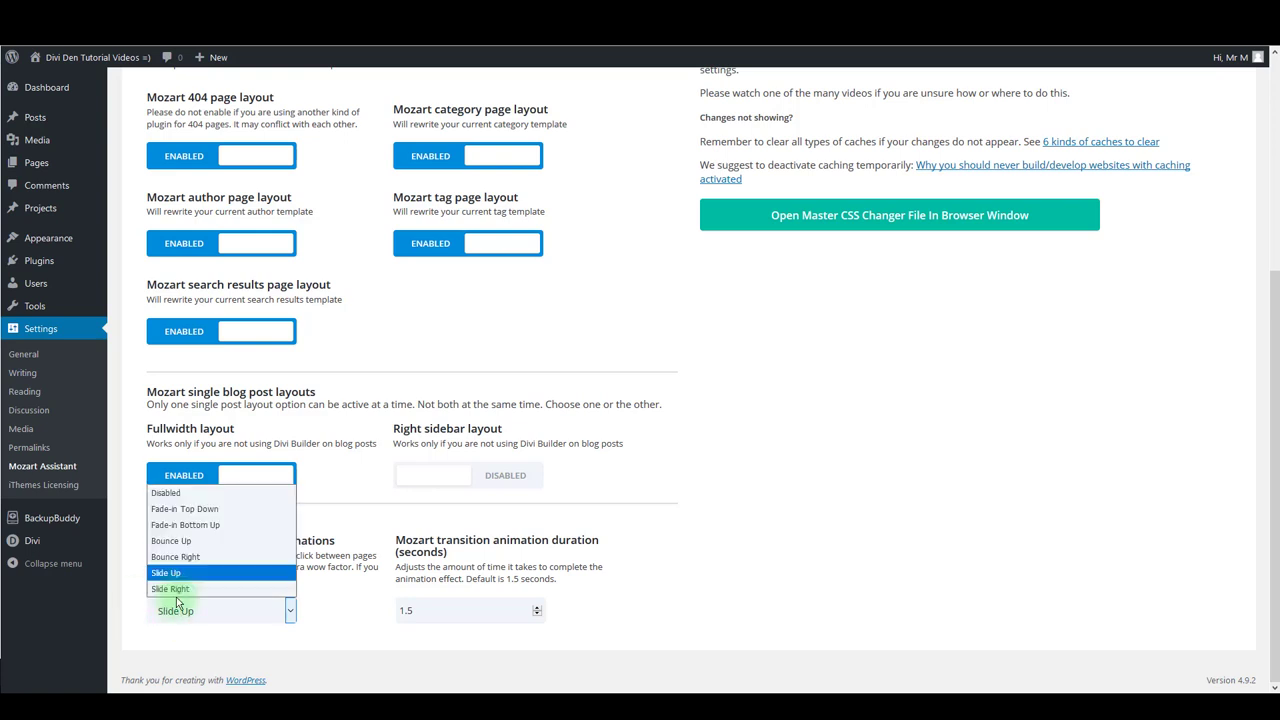
left_click(200, 525)
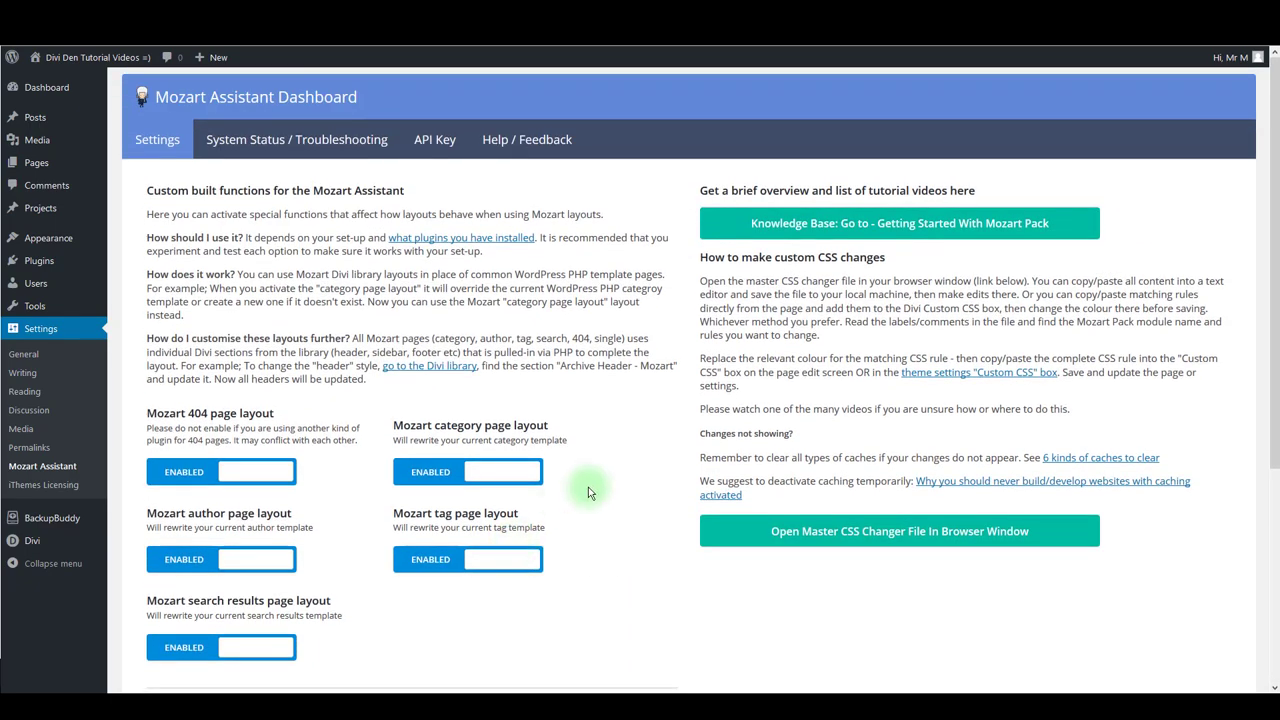